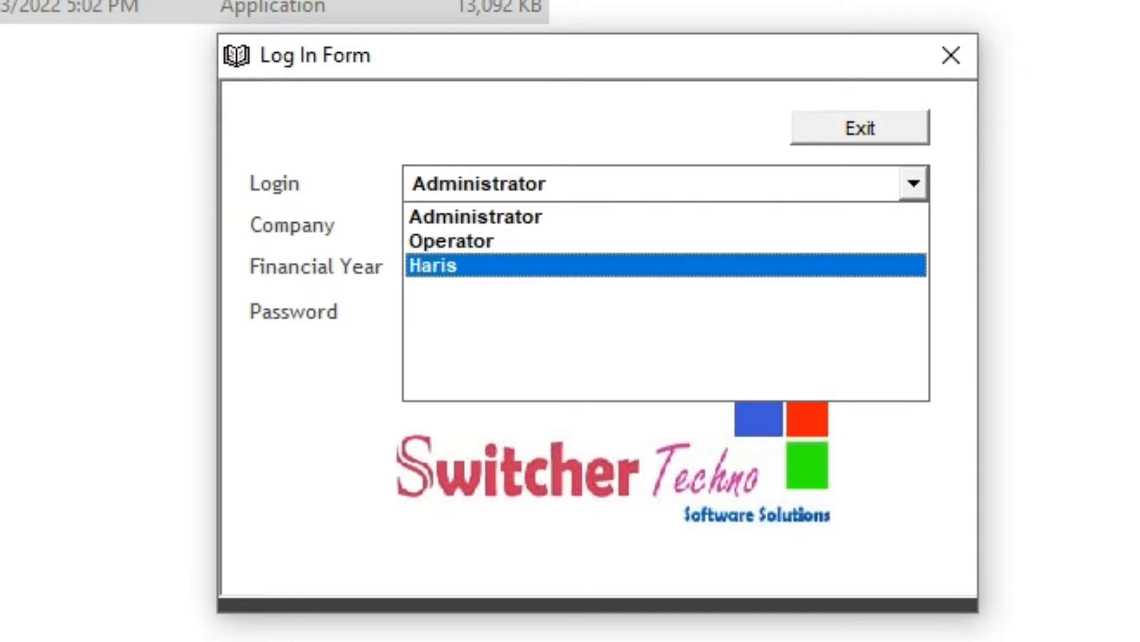
- Log in as Administrator to the Medical Store company for financial year 2016-23
key(Escape)
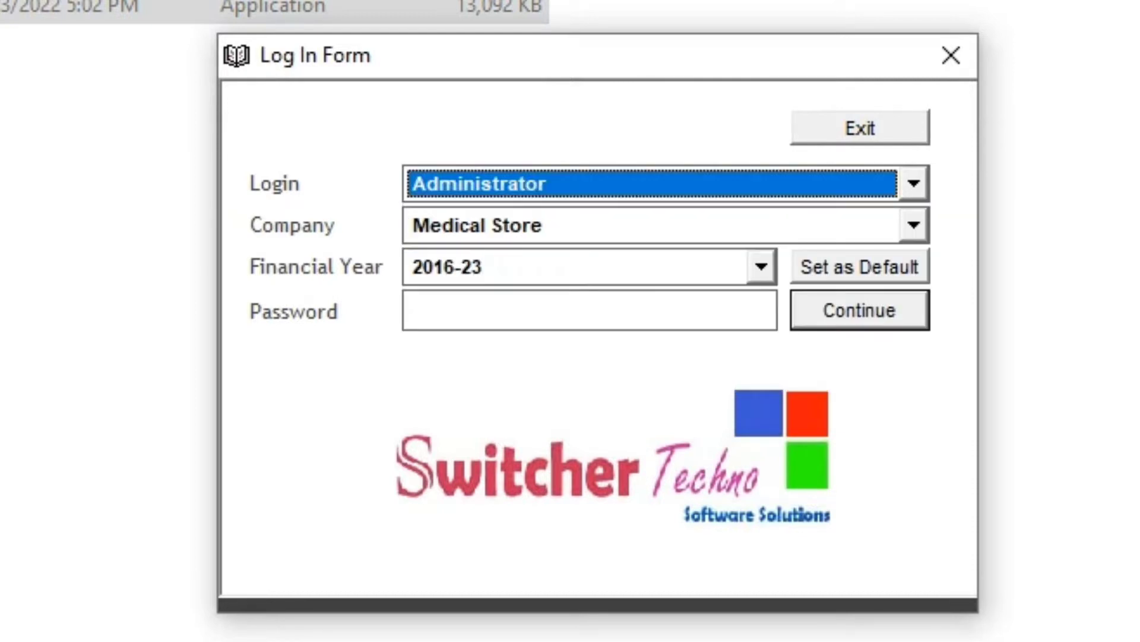
click(915, 225)
key(Return)
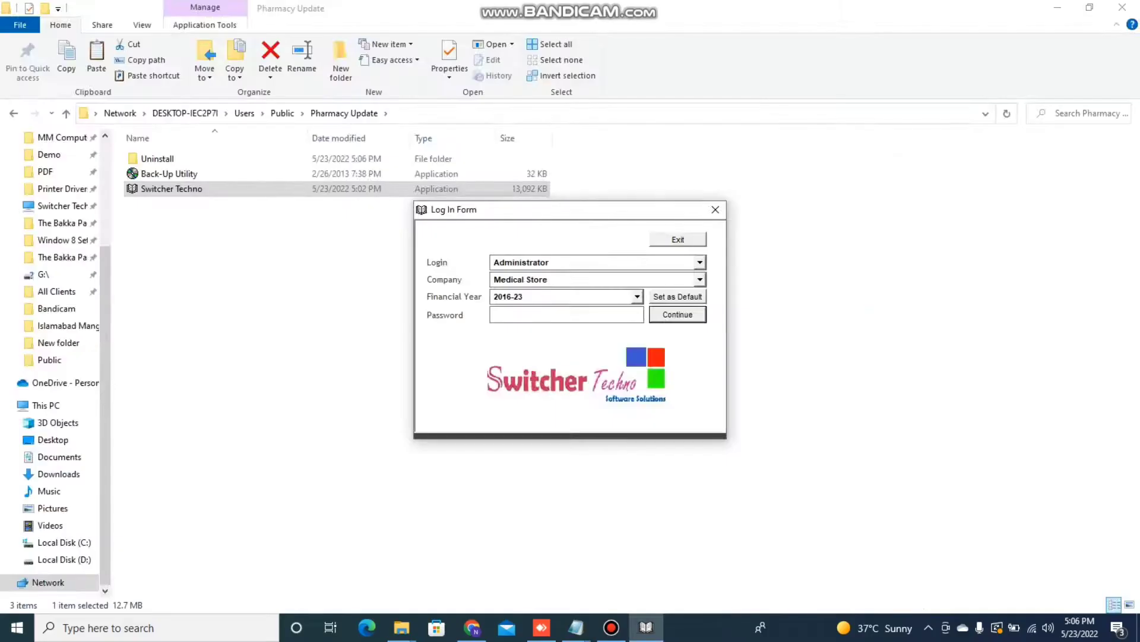
key(Return)
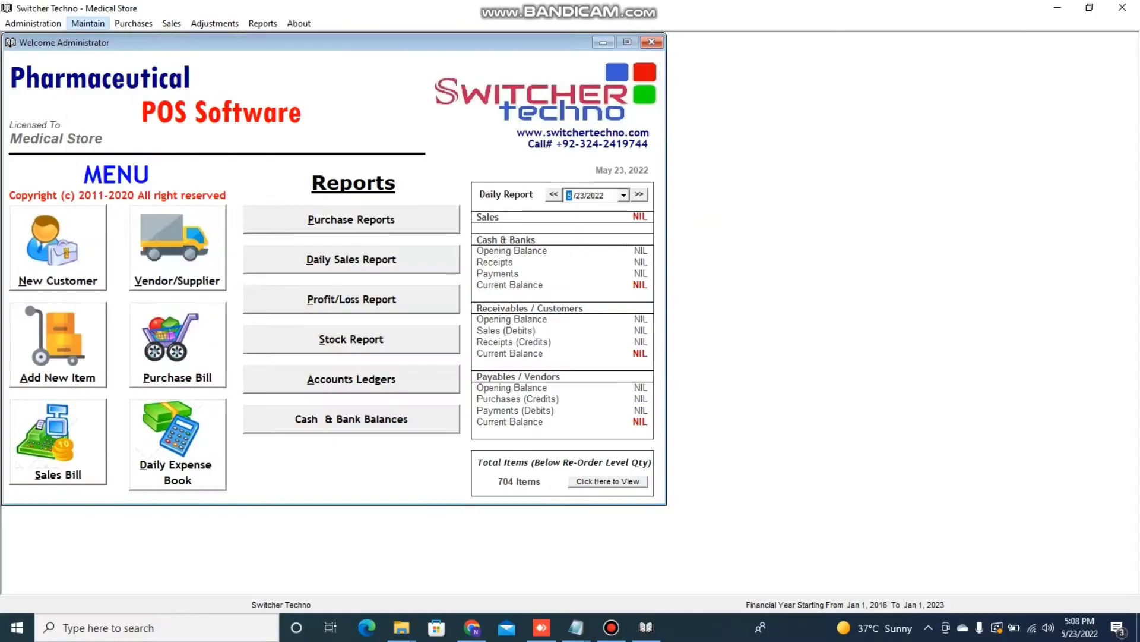
- Open the Chart of Inventory and browse the MEDICINES and GENERAL ITEM categories
click(123, 20)
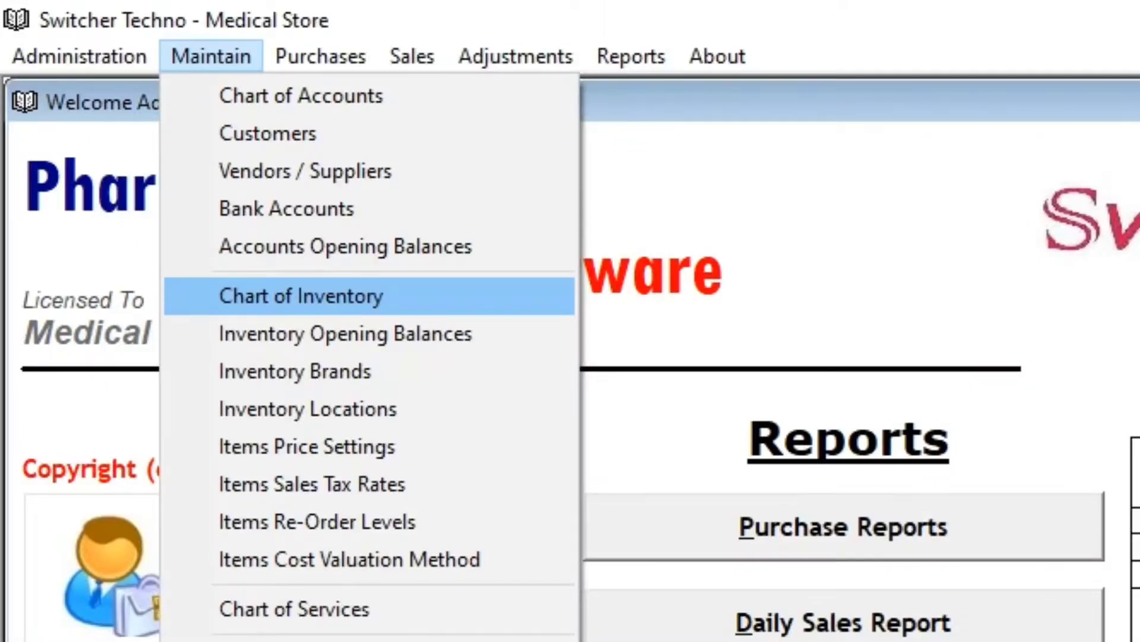
click(301, 296)
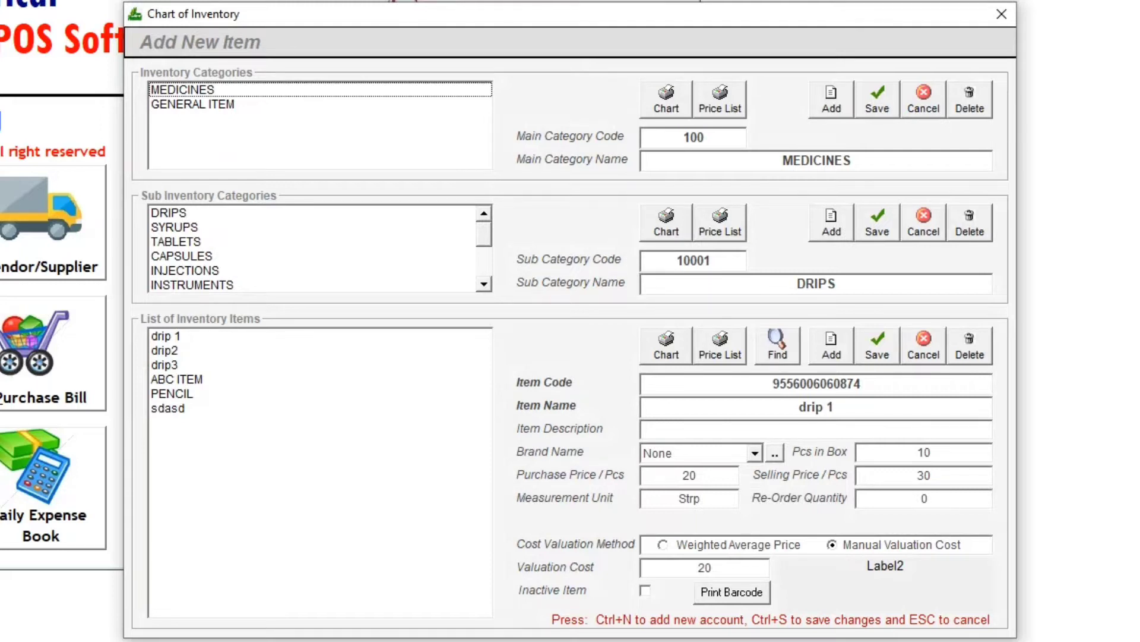
click(183, 90)
click(192, 104)
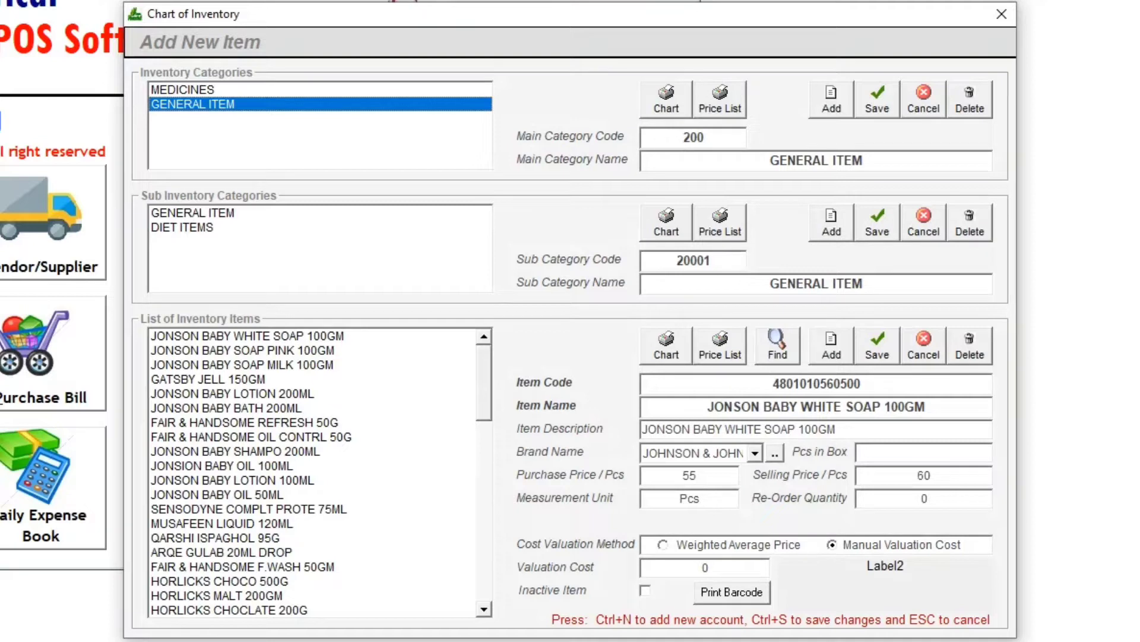
click(183, 90)
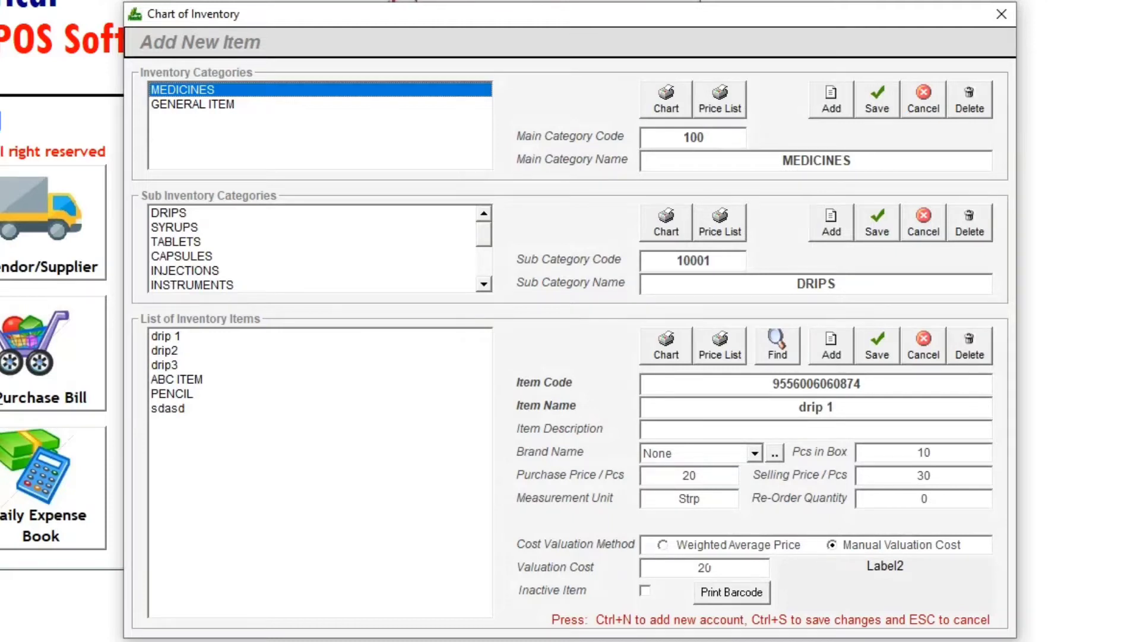
- Start adding a new main inventory category and cancel it
click(832, 100)
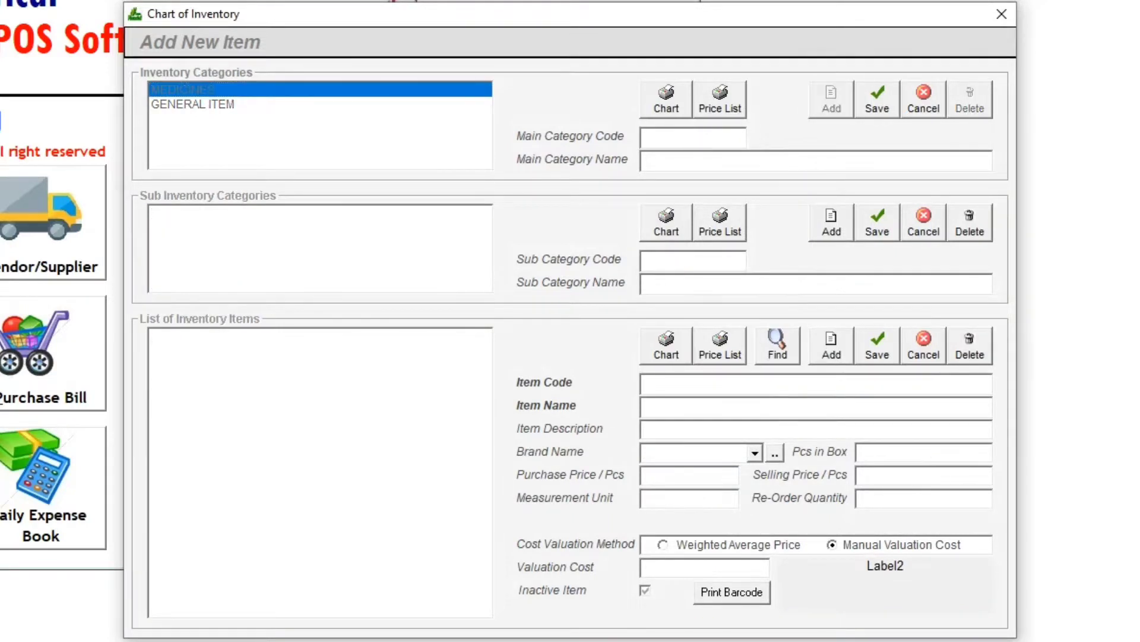
click(923, 100)
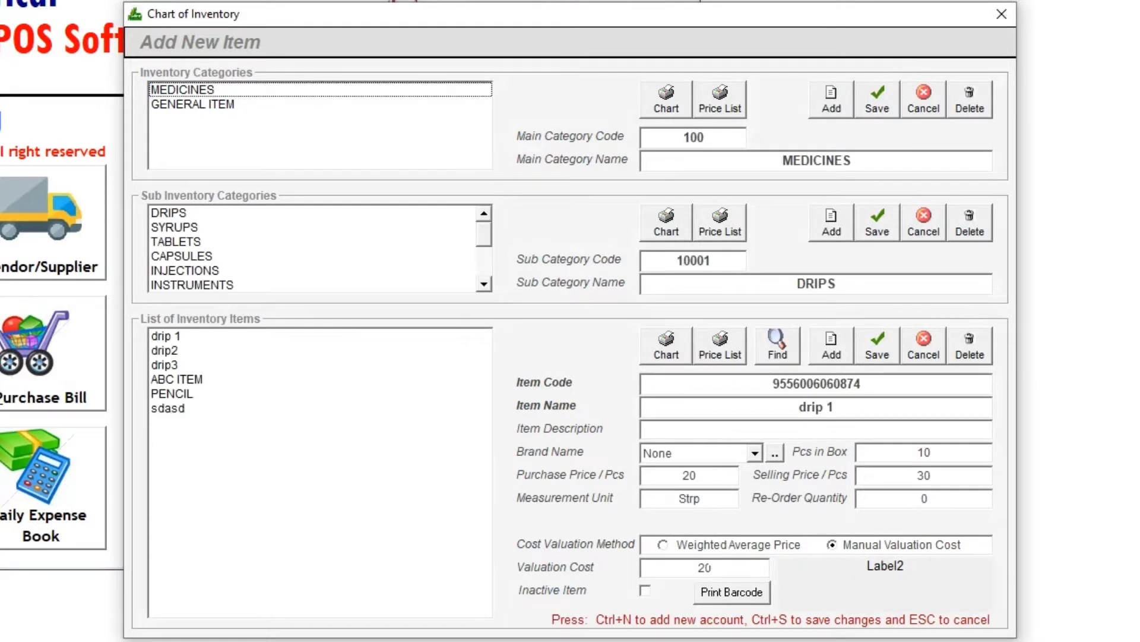
- Browse the MEDICINES sub-categories and their items, then select the TABLETS sub-category
click(192, 105)
click(182, 90)
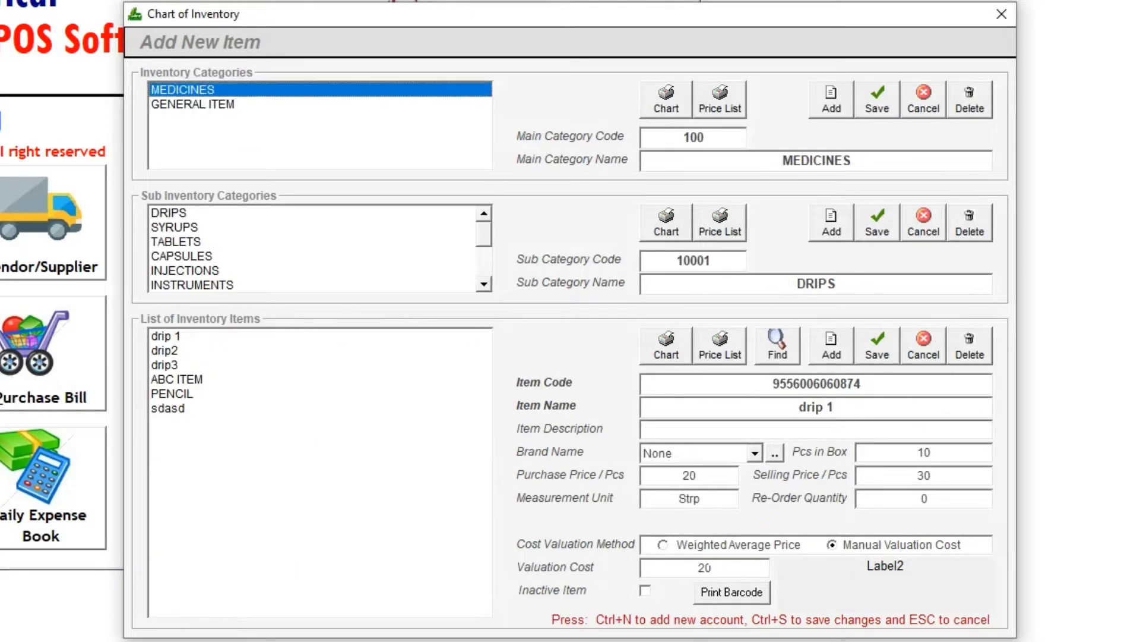
scroll(320, 249, down, 2)
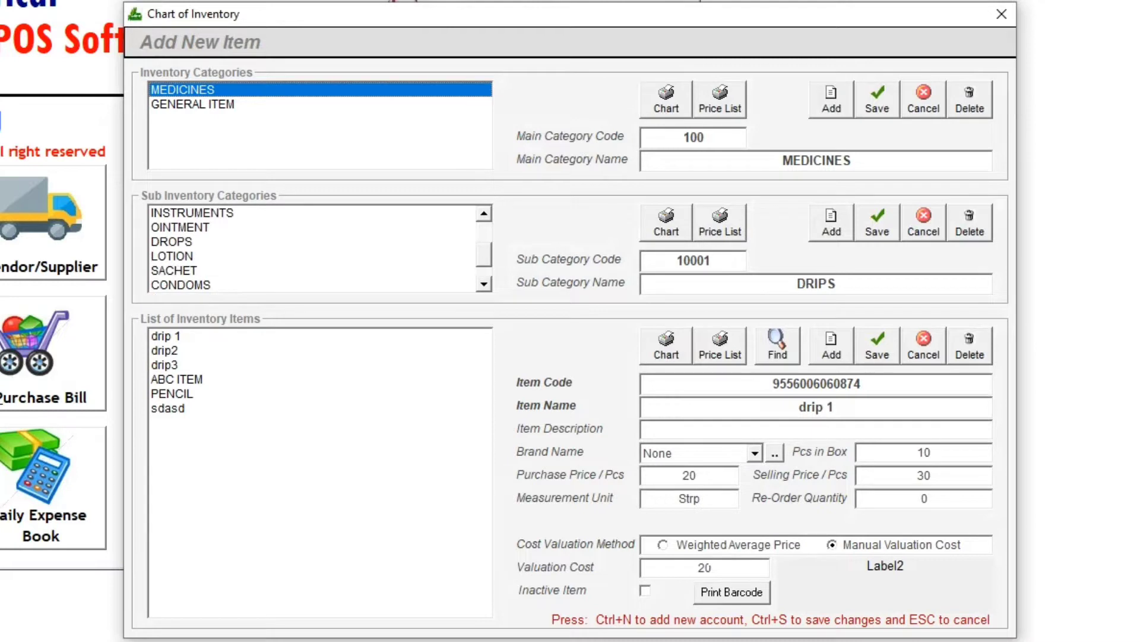
scroll(320, 249, up, 2)
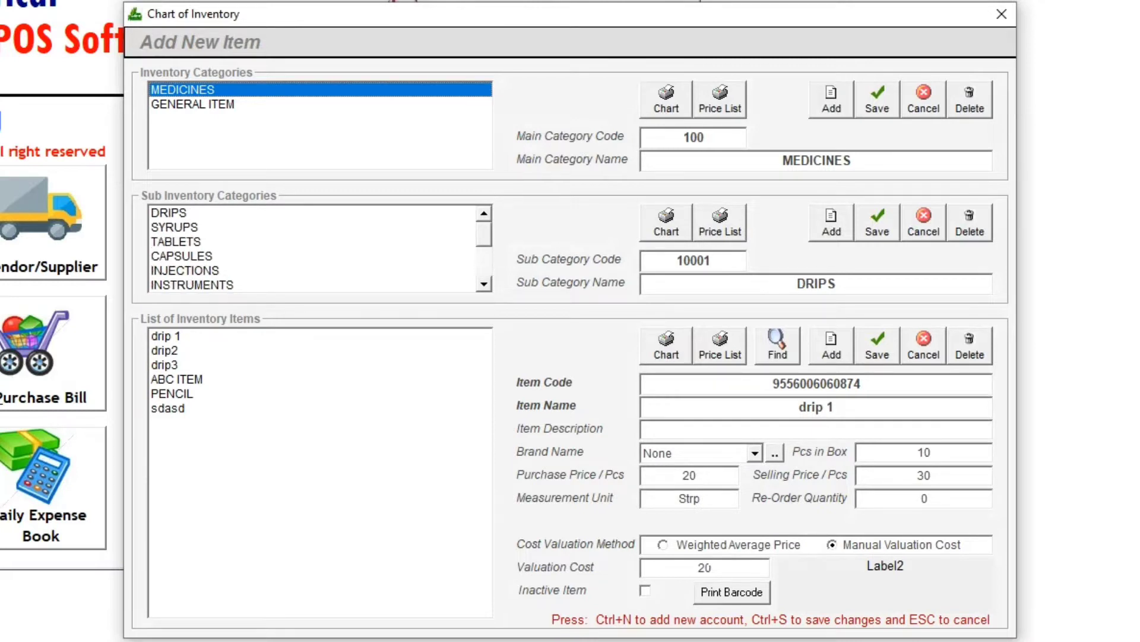
click(169, 213)
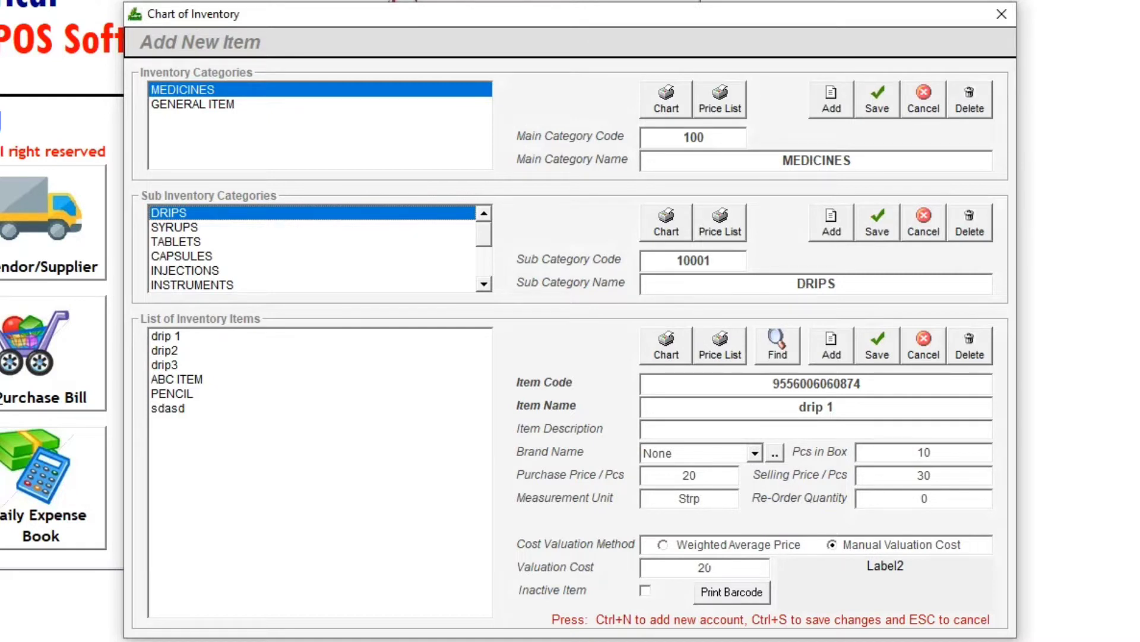
click(190, 228)
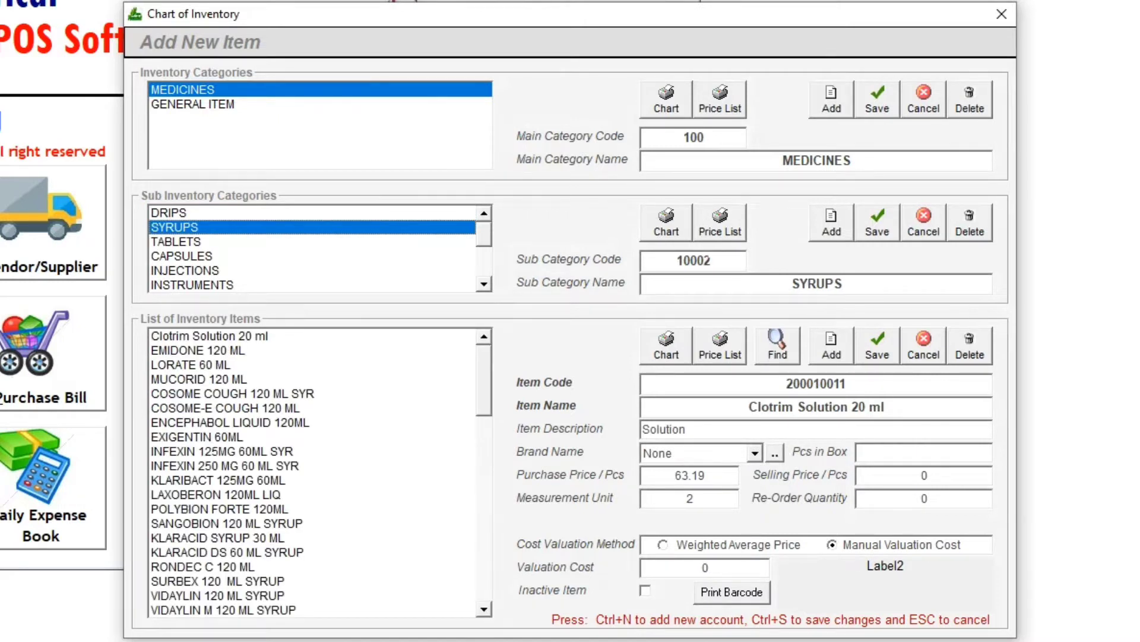
click(199, 350)
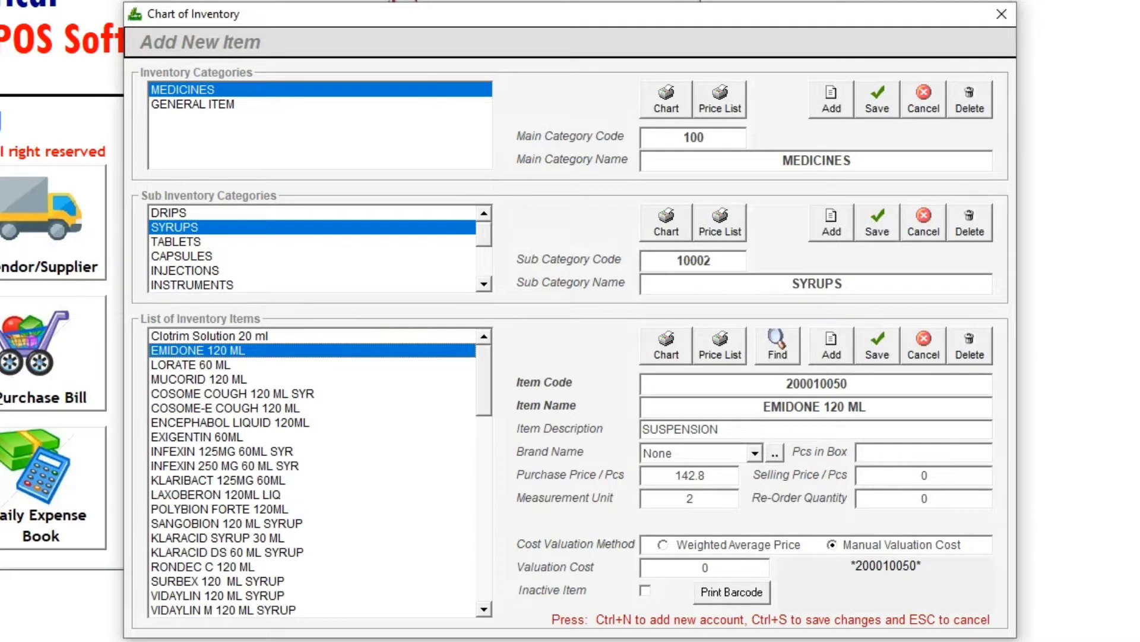
click(190, 242)
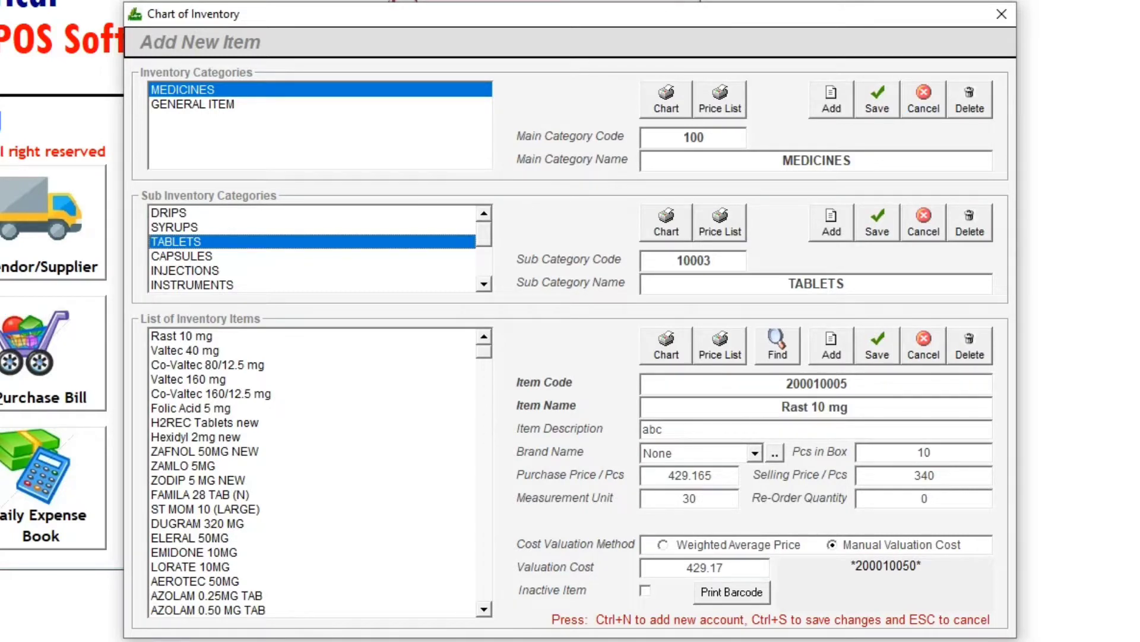
- Add a new inventory item named PANADOL CF 500MG under TABLETS
key(ctrl+n)
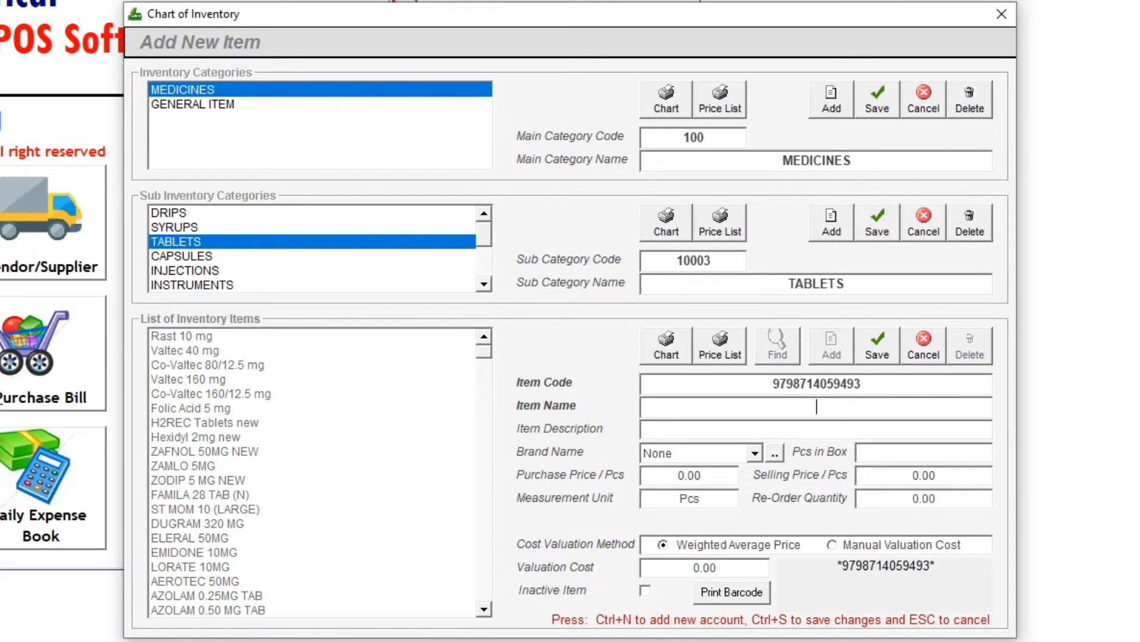
text(PANADOL CF )
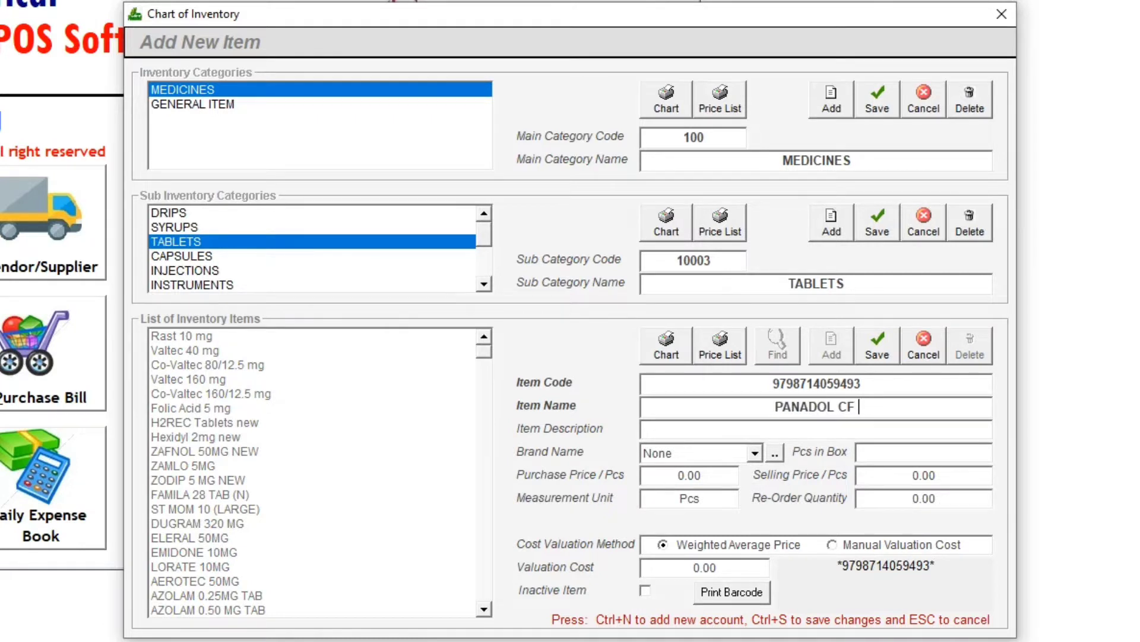
text(500MG)
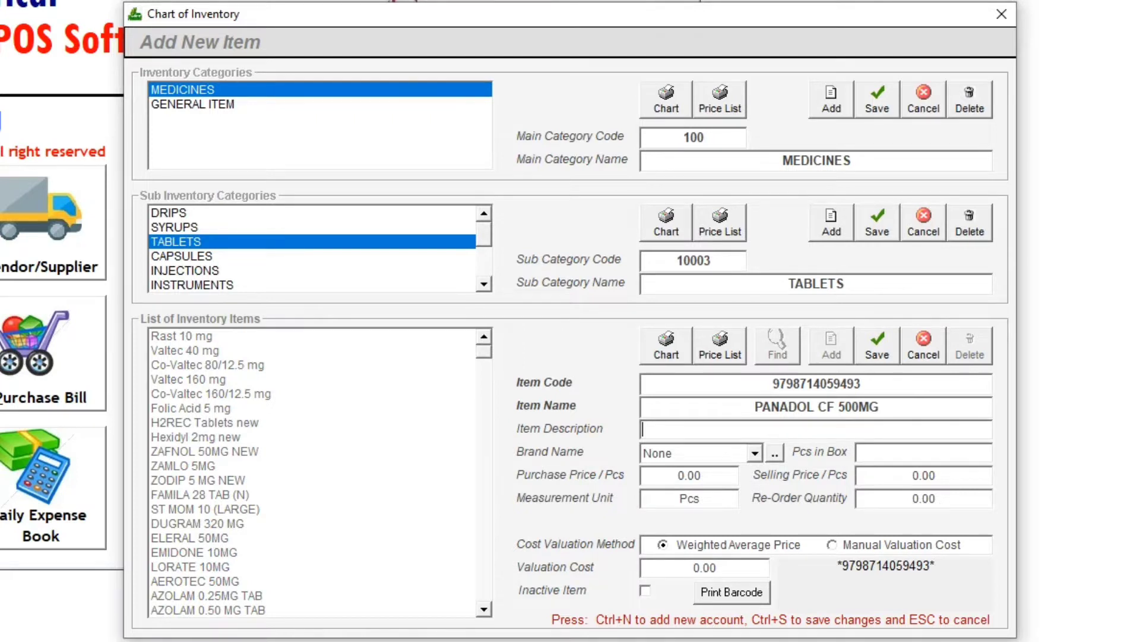
key(Return)
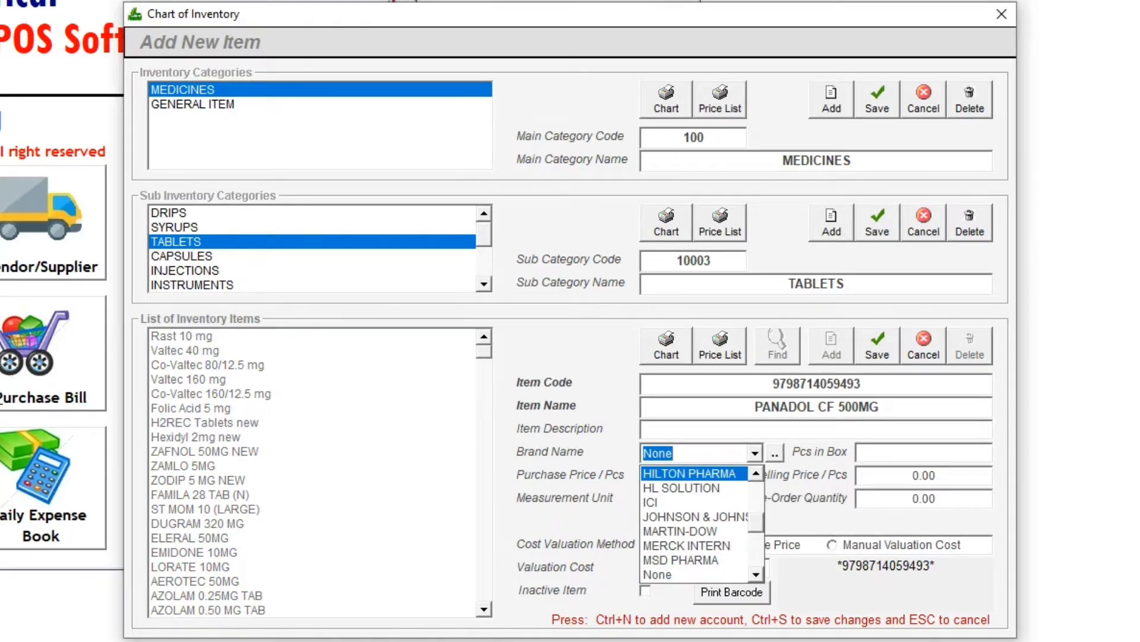
- Open the Inventory Brands list, look through the brands, and close it
click(774, 454)
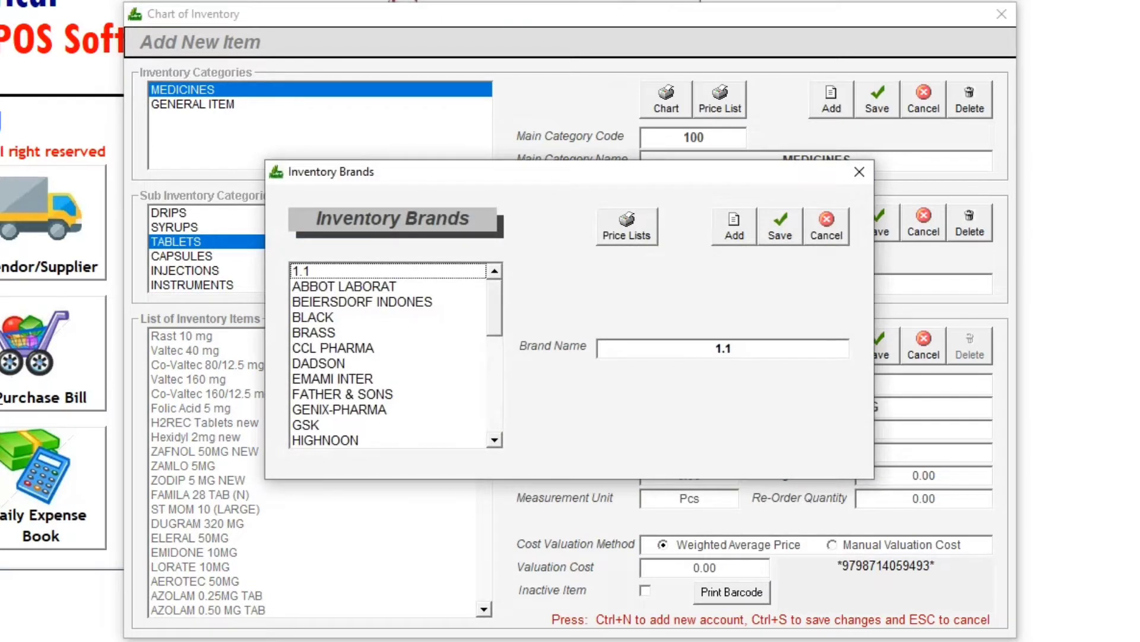
drag(495, 309, 495, 394)
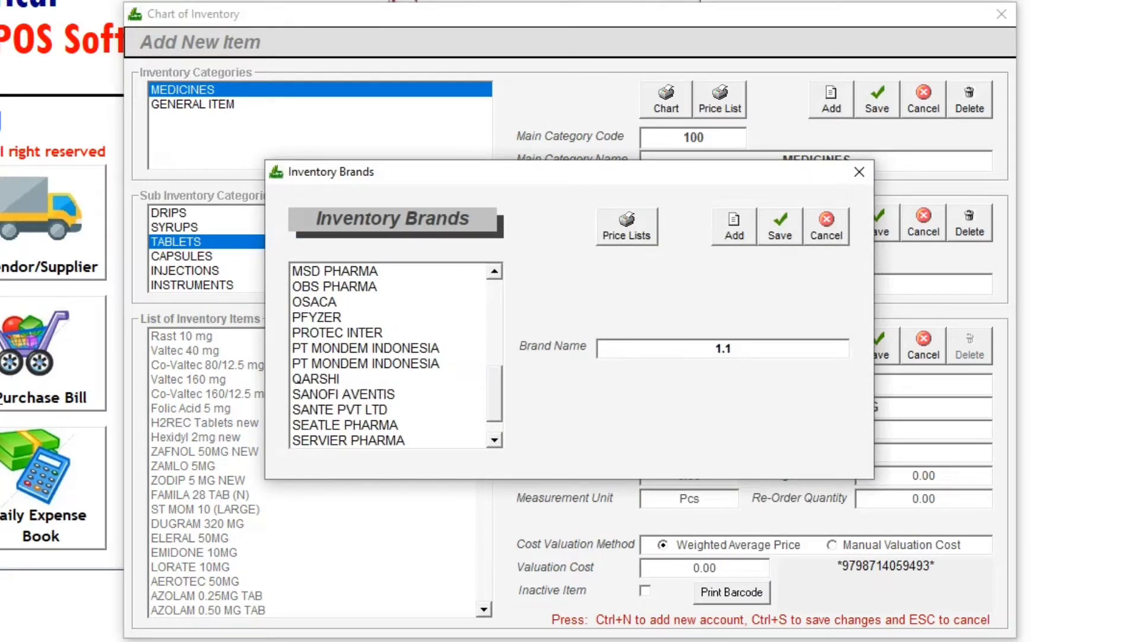
click(346, 425)
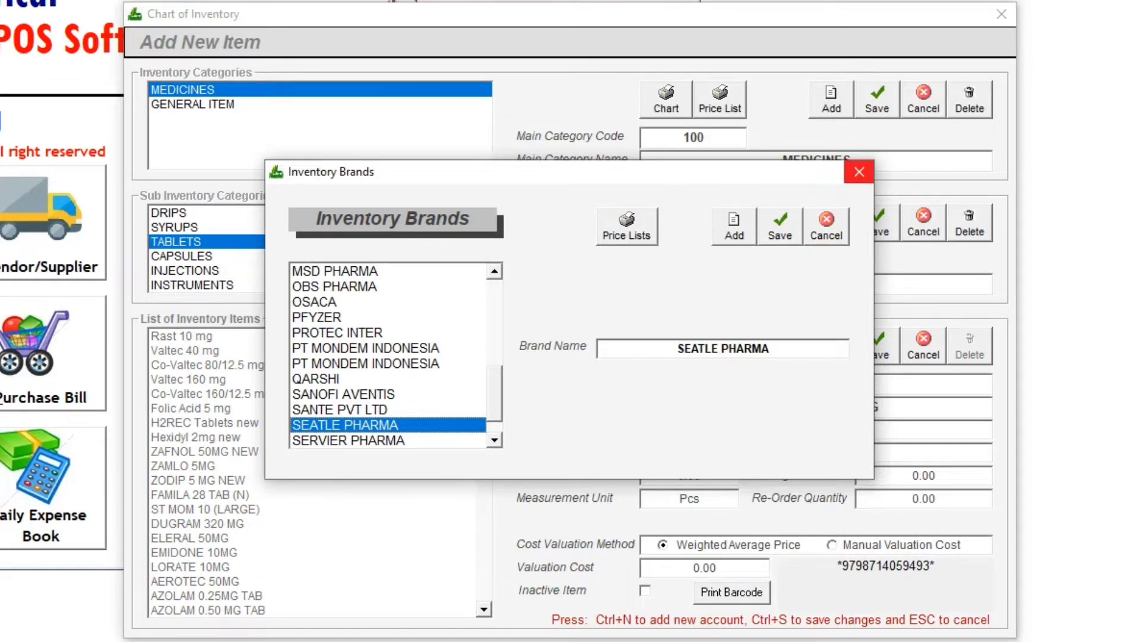
click(859, 171)
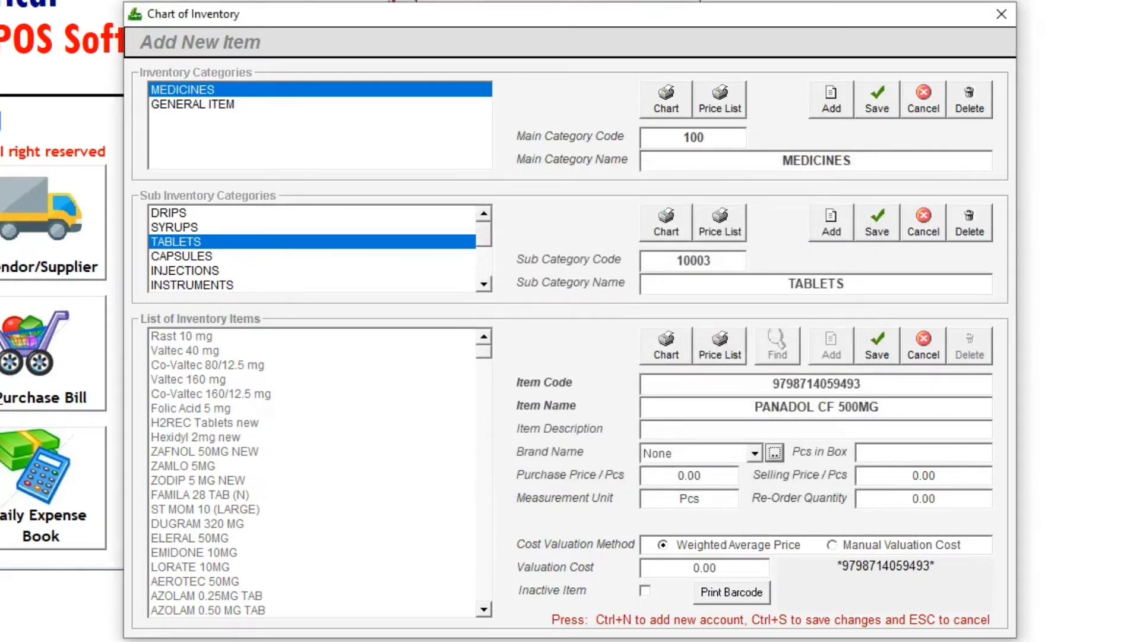
- Set the item's brand to QARSHI
click(755, 453)
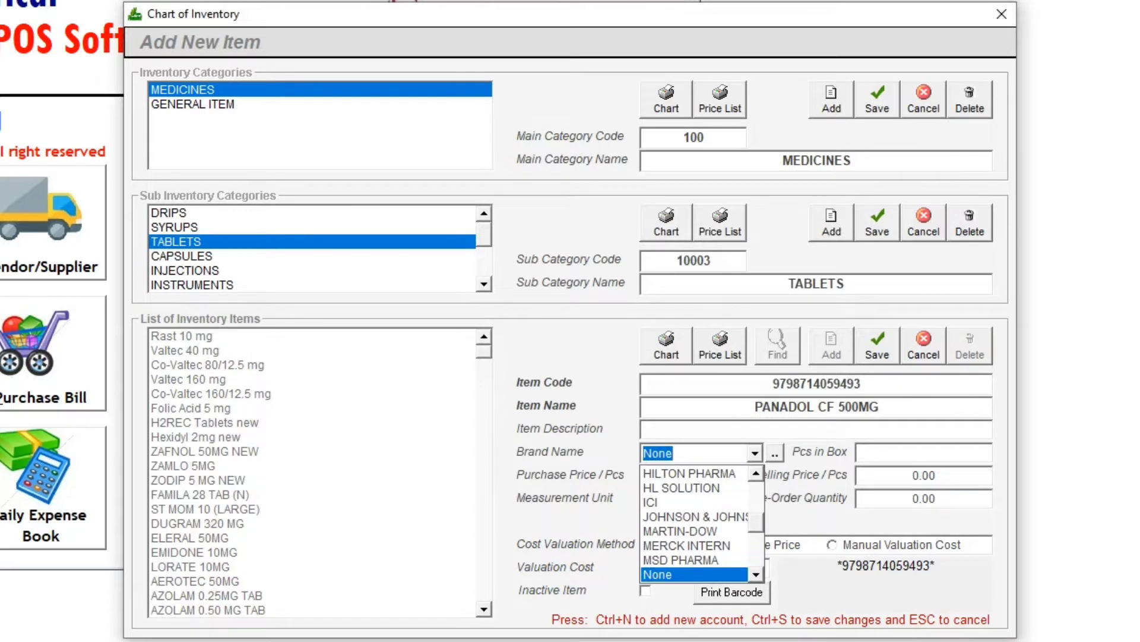
drag(757, 522, 756, 544)
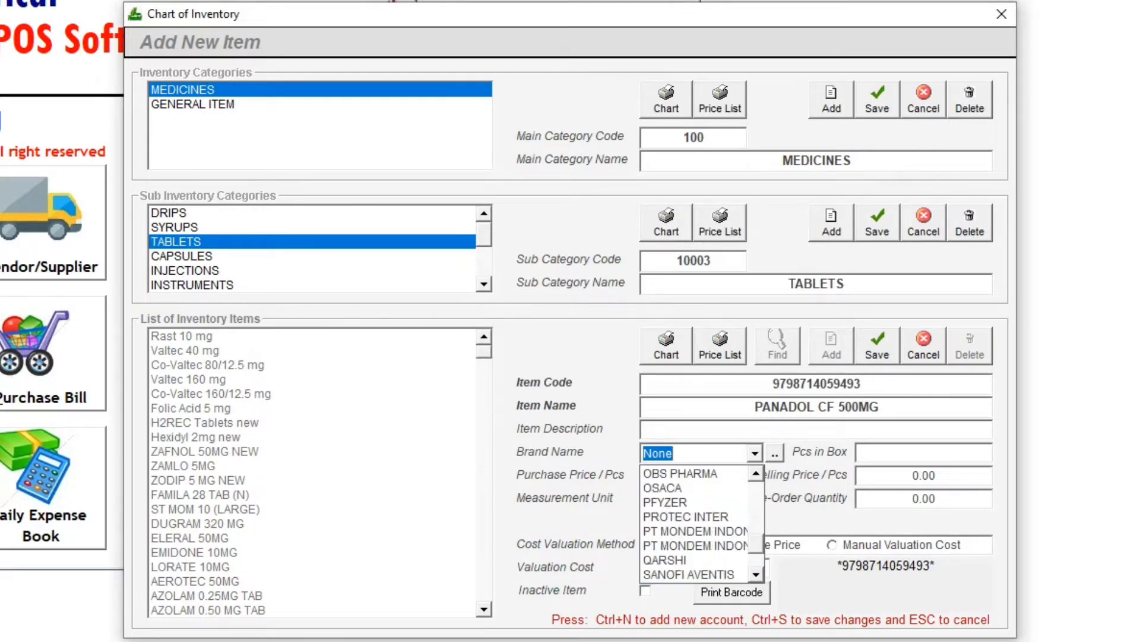
click(693, 560)
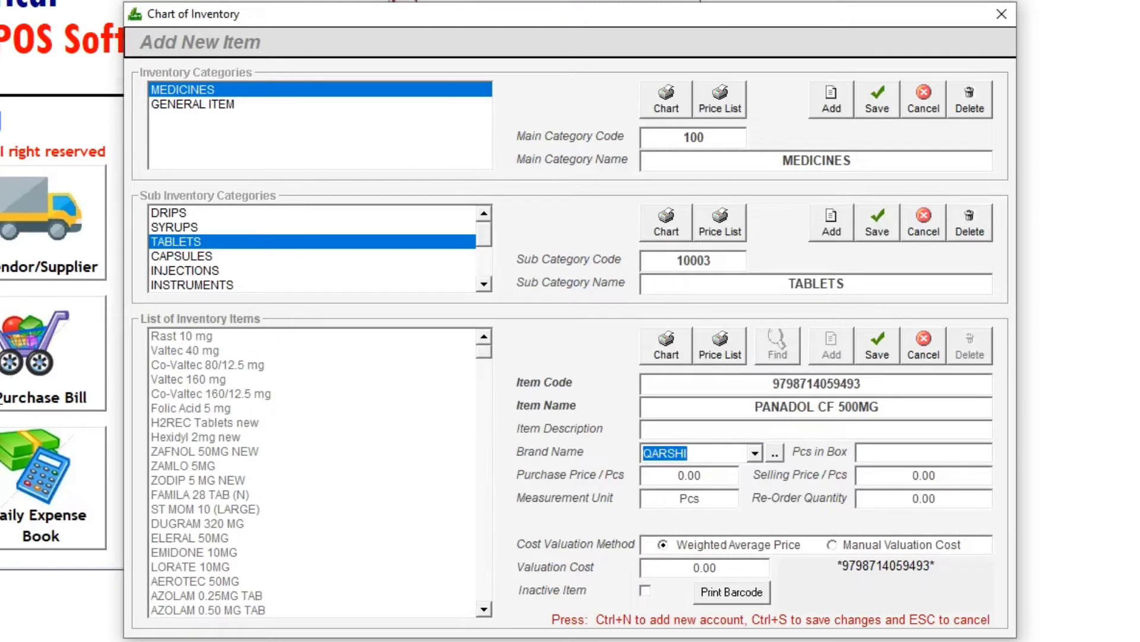
- Set pieces in box to 100, purchase price per piece to 1 and selling price per piece to 2
click(924, 452)
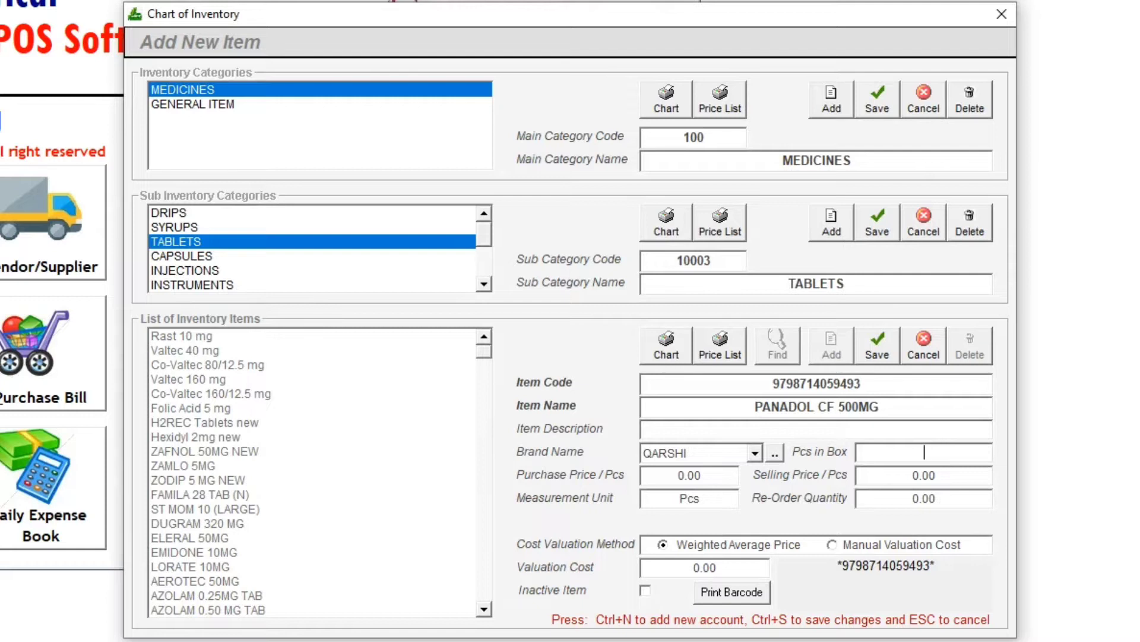
text(100)
key(Tab)
text(1)
key(Tab)
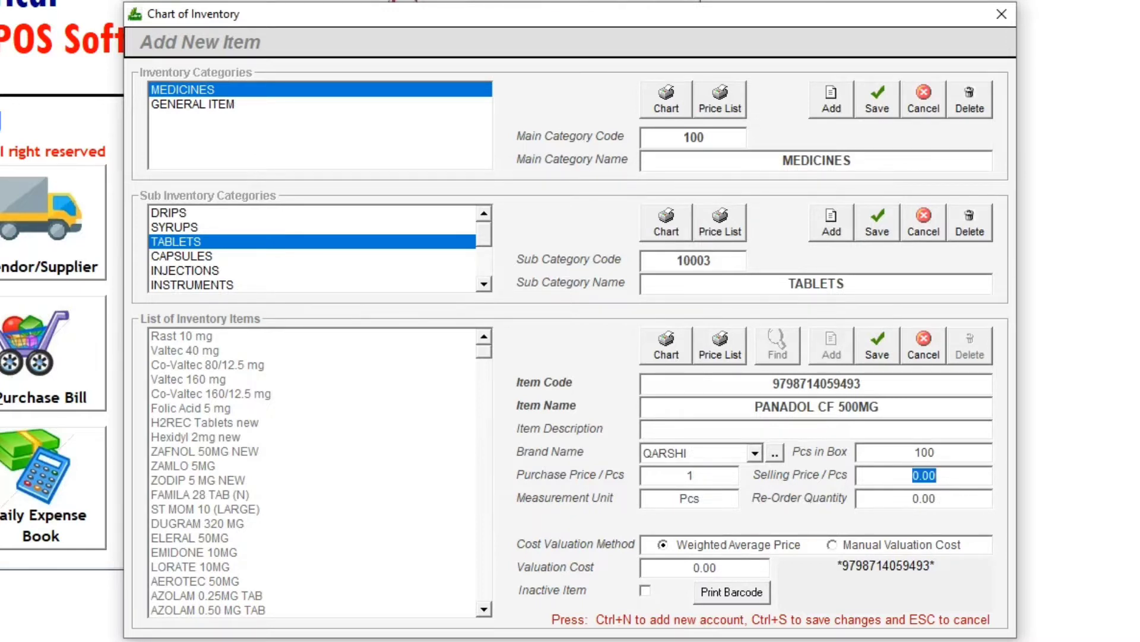
text(2)
key(Tab)
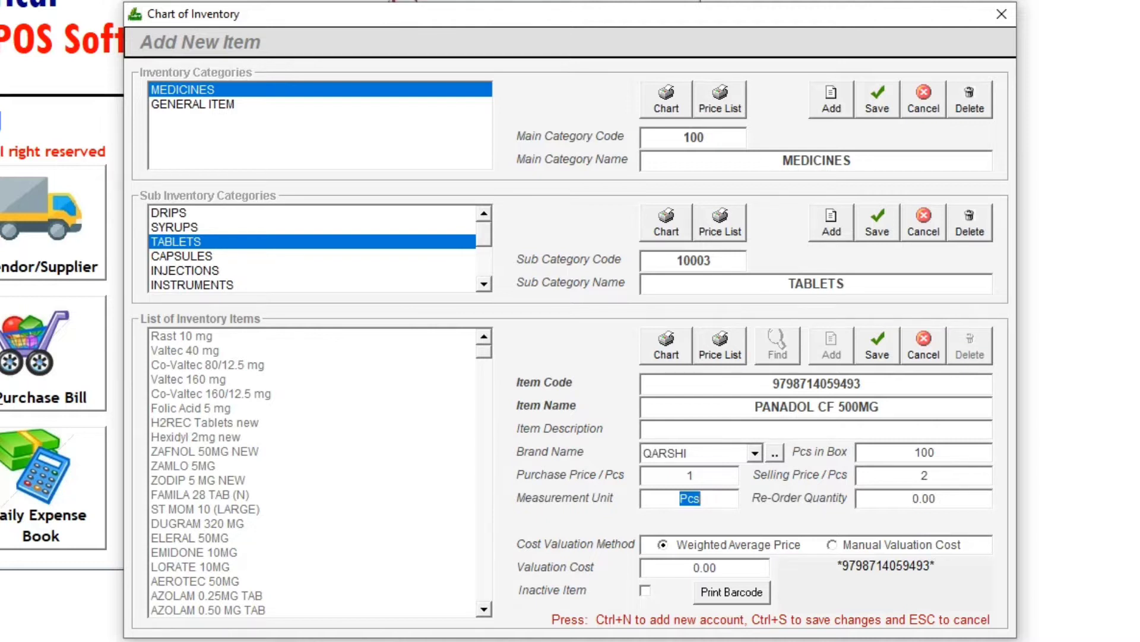
- Set the item's re-order quantity to 20
key(Tab)
drag(754, 407, 880, 407)
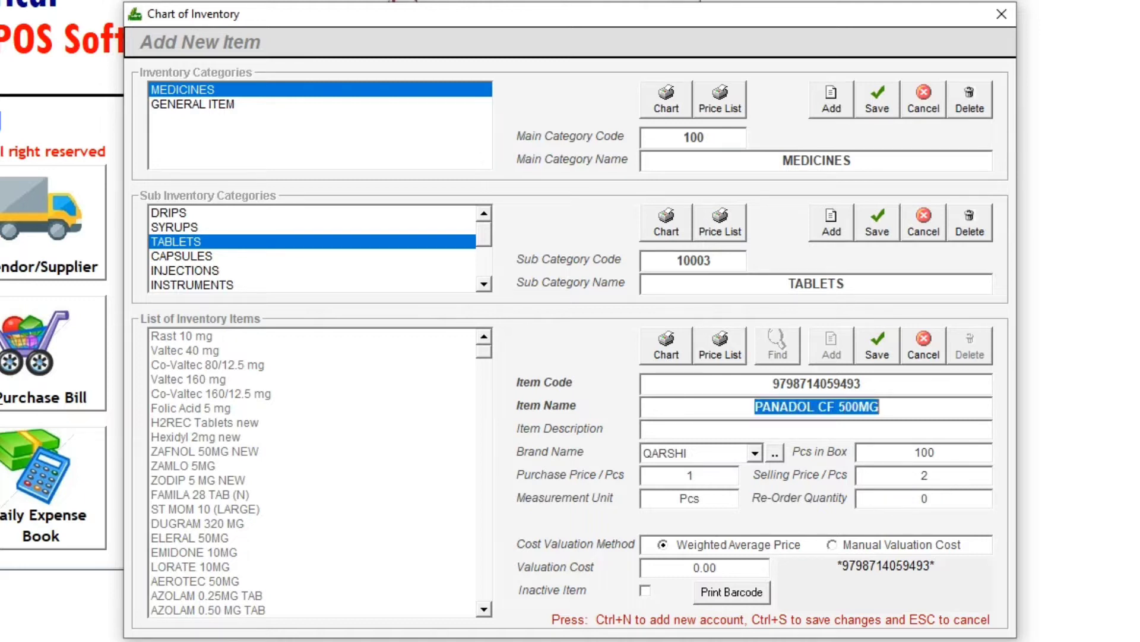
drag(920, 499, 930, 498)
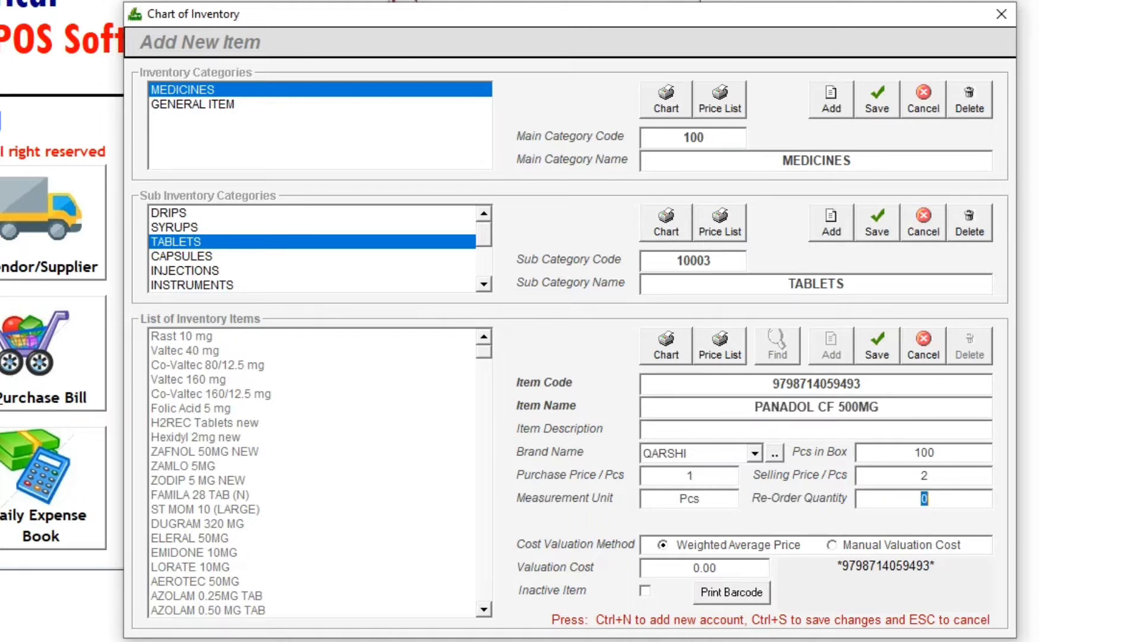
text(20)
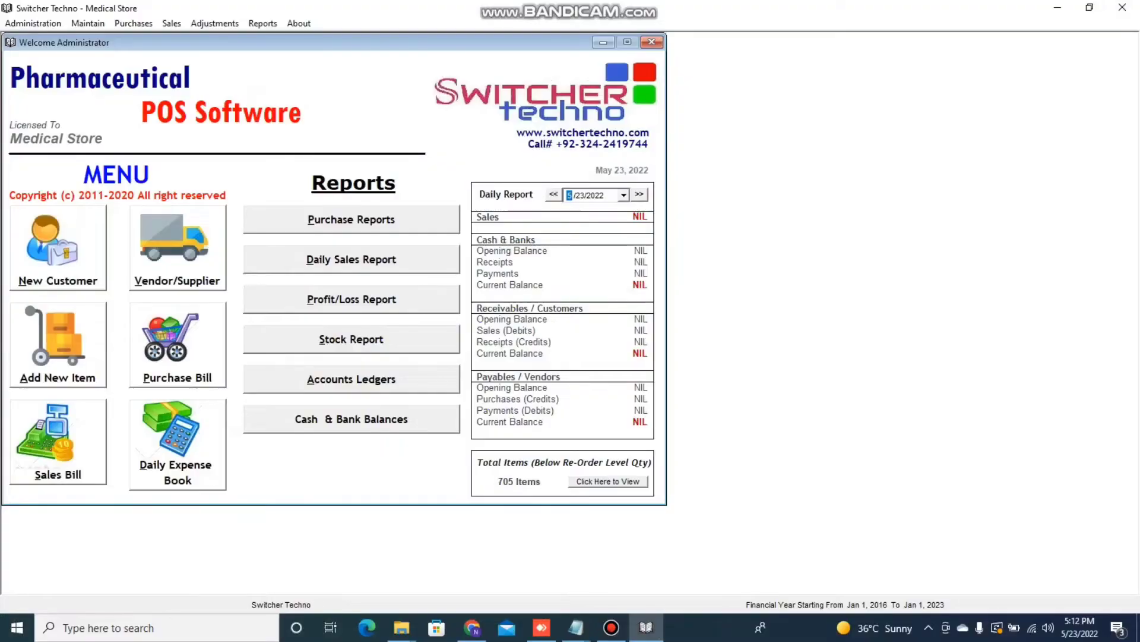
- Open the Inventory Opening Balances window
key(alt+m)
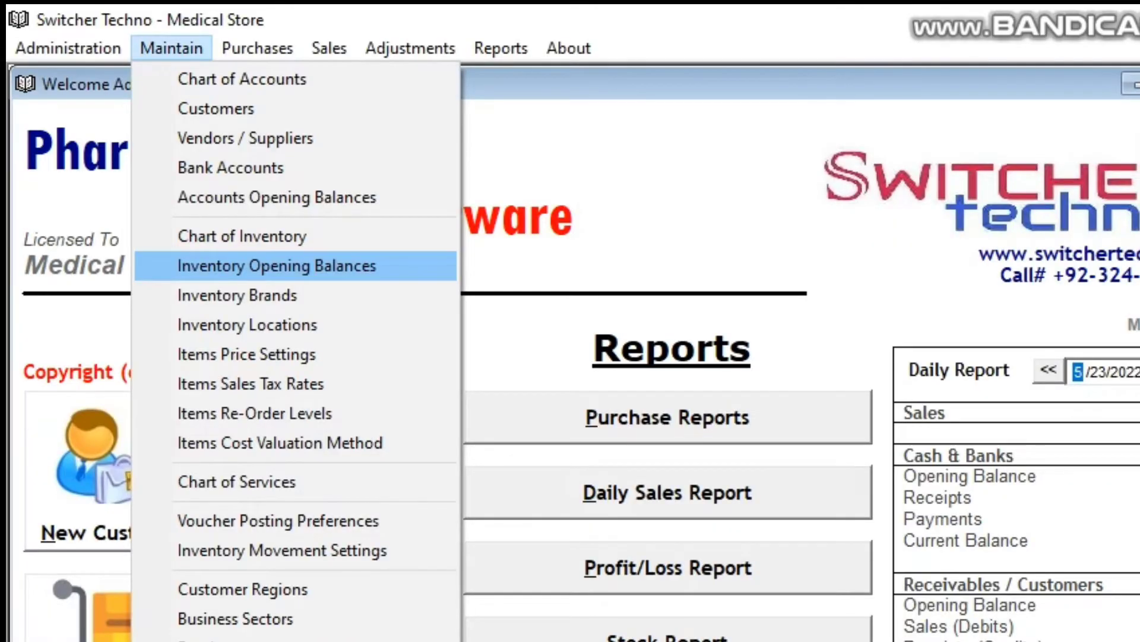
key(Escape)
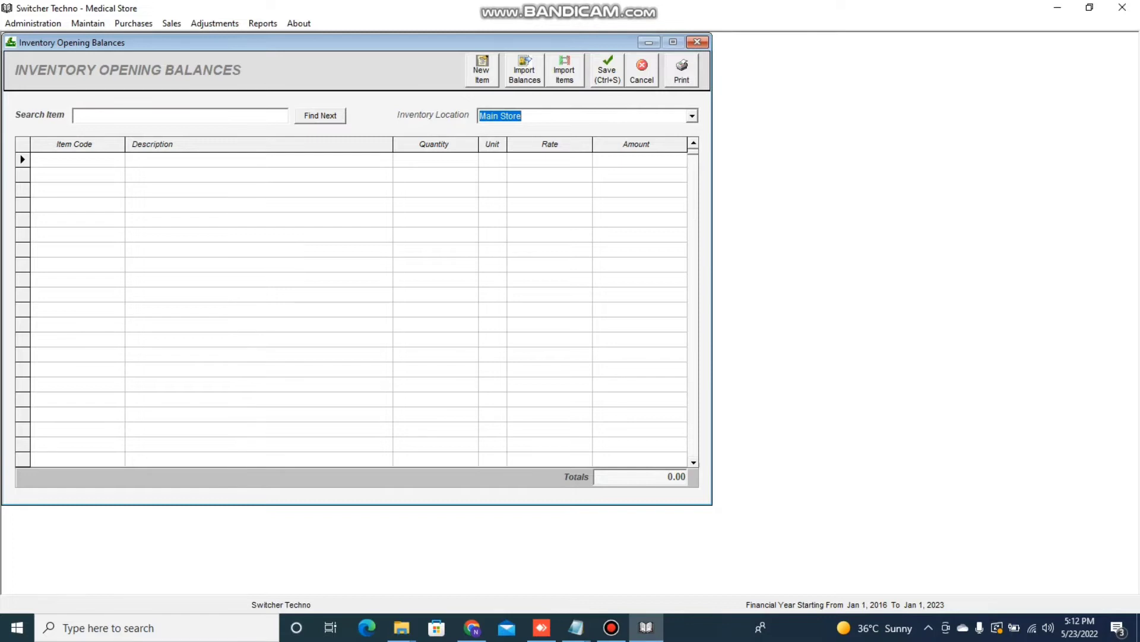
- Import the item list into the opening balances grid and set Tears Plus Eye Drop's quantity to 100
click(564, 70)
key(Return)
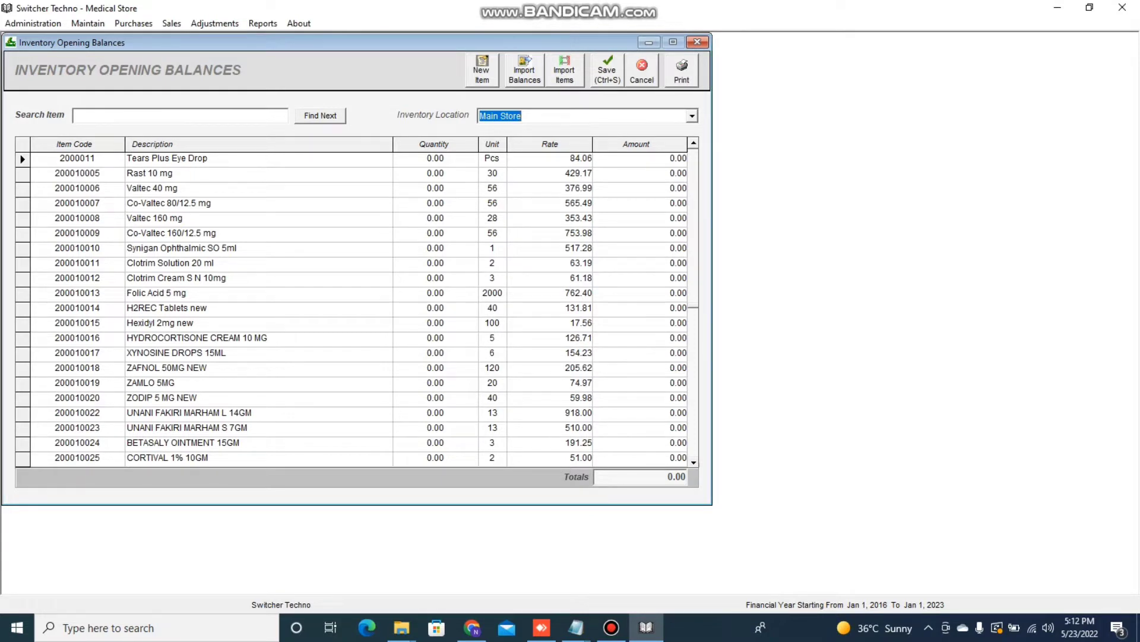
click(435, 158)
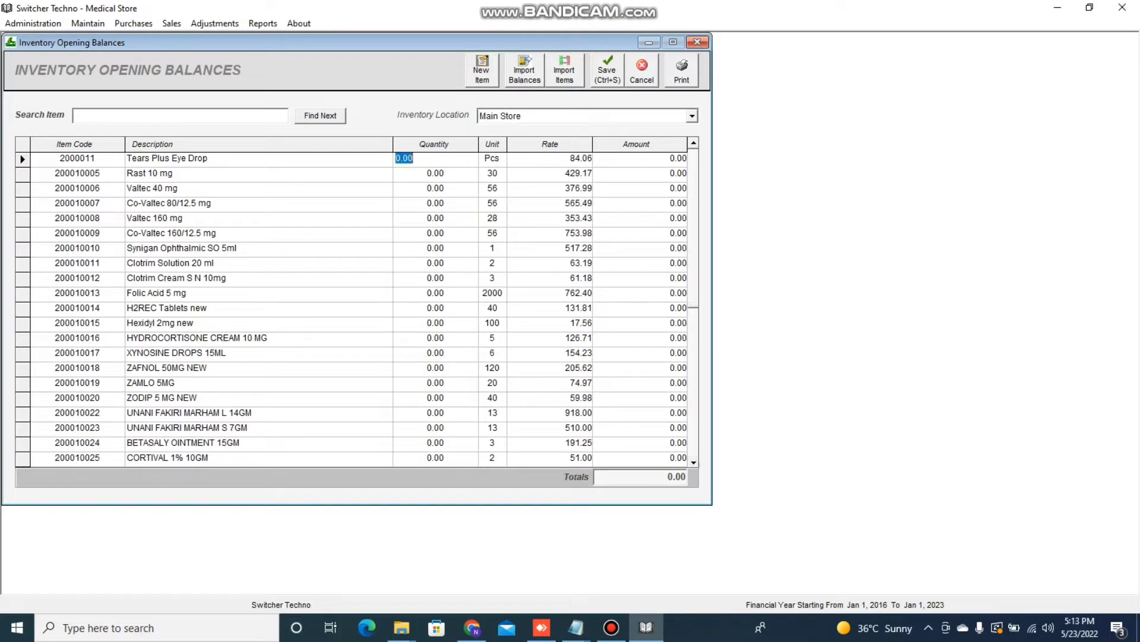
text(100)
key(Tab)
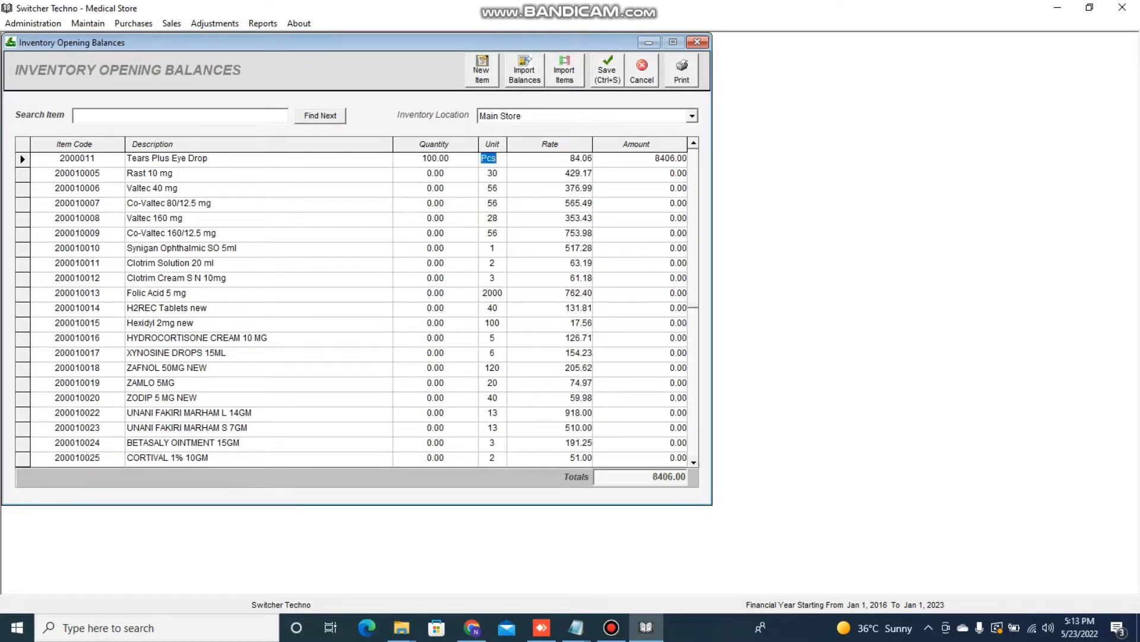
- Enter opening quantities of 100 for Rast 10 mg, 20 for Valtec 40 mg and 30 for Co-Valtec 80/12.5 mg
click(435, 173)
text(100)
key(Tab)
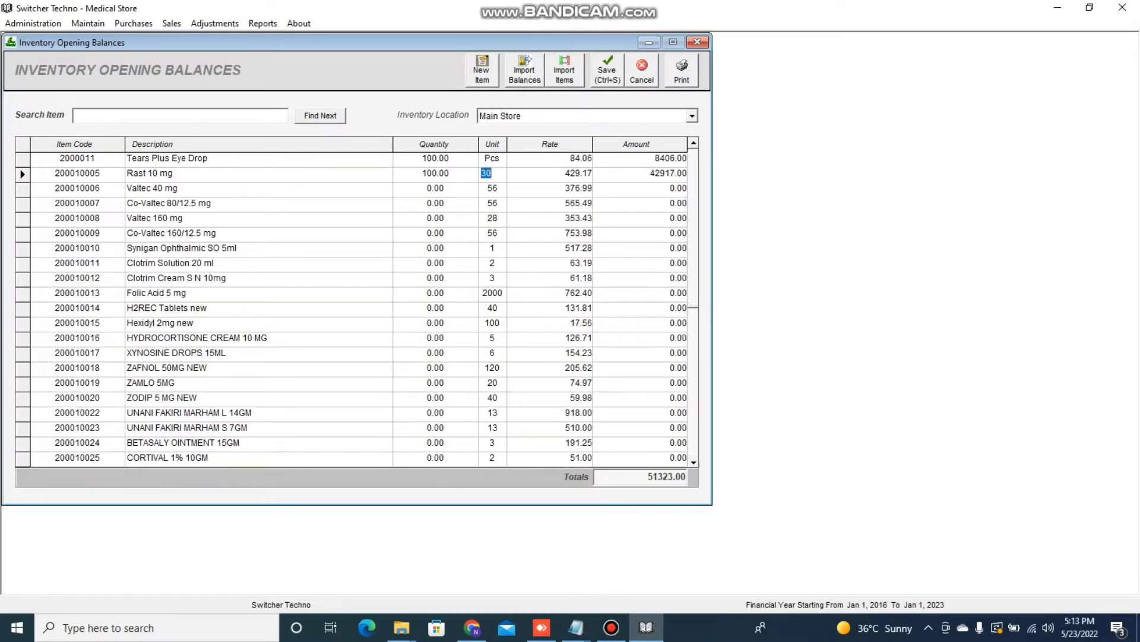
click(435, 189)
text(20)
key(Tab)
click(435, 204)
text(30)
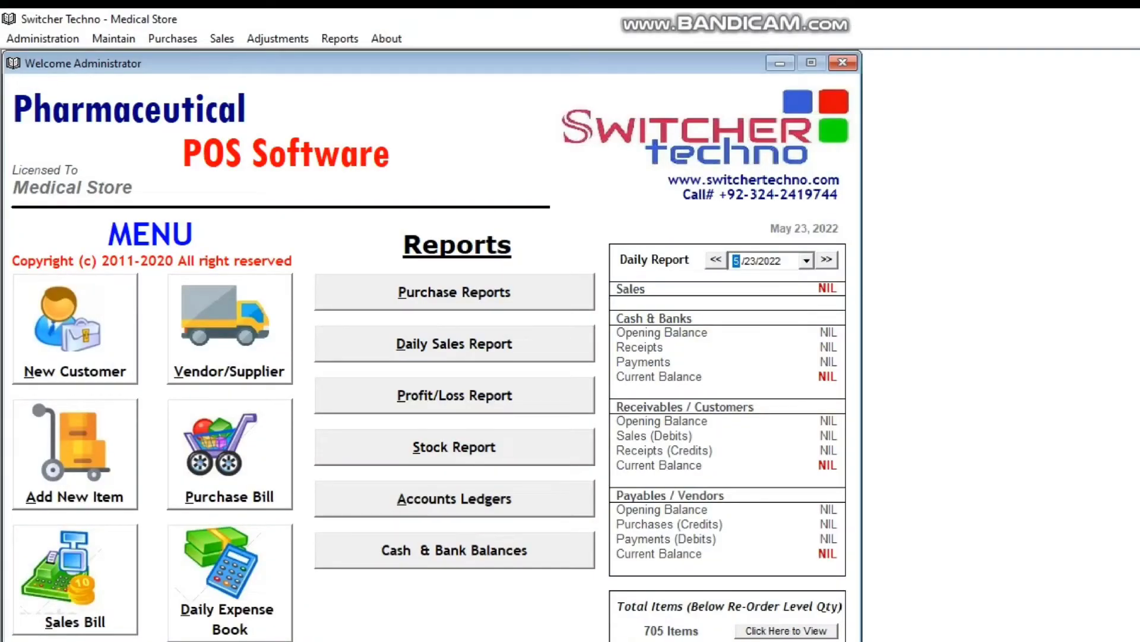
- Open the Vendors / Suppliers window and review the credit vendors list before closing it
click(229, 328)
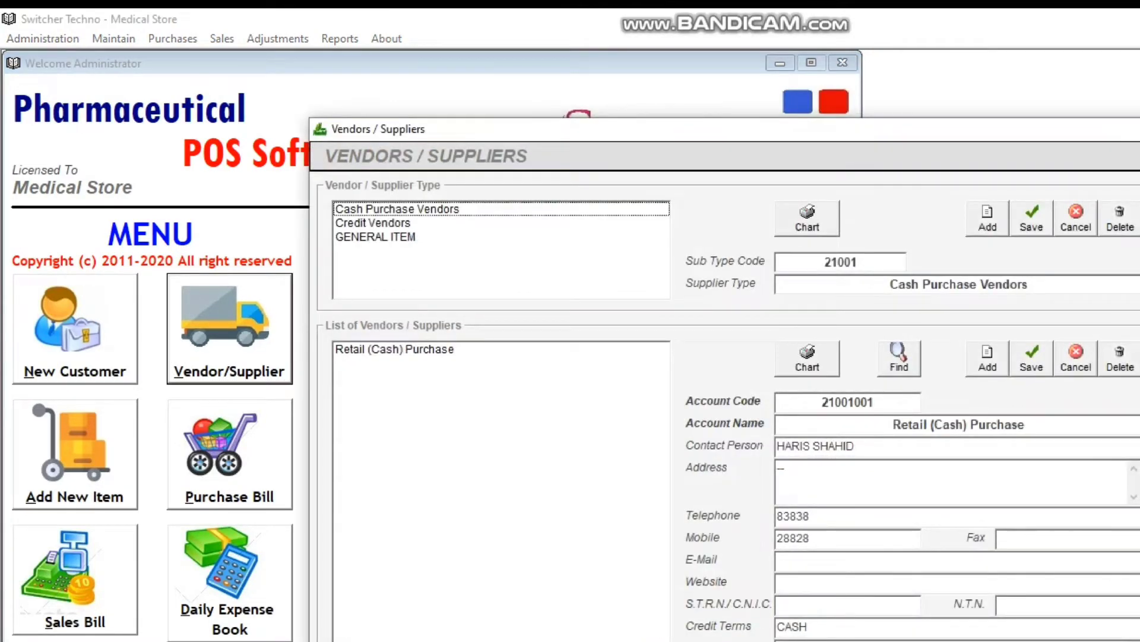
click(373, 222)
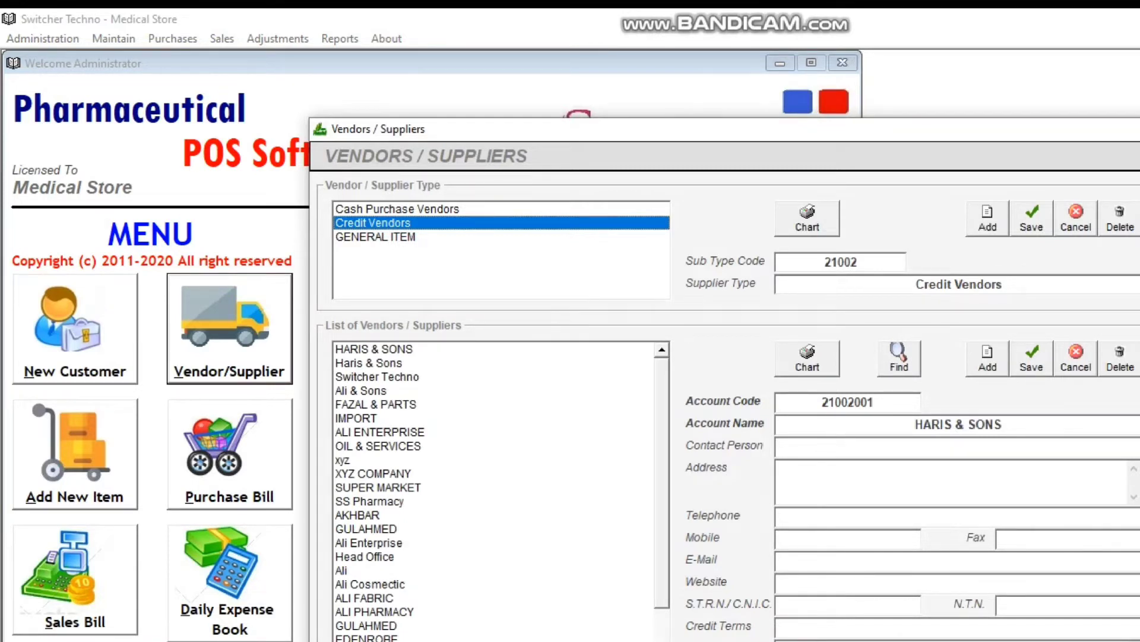
click(987, 359)
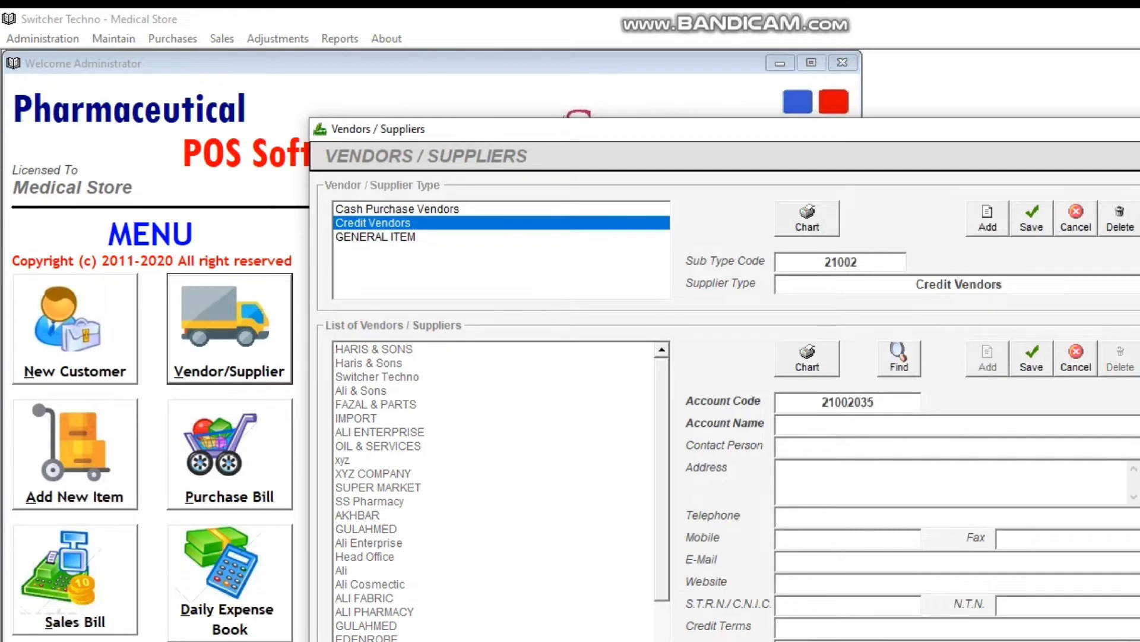
click(1076, 358)
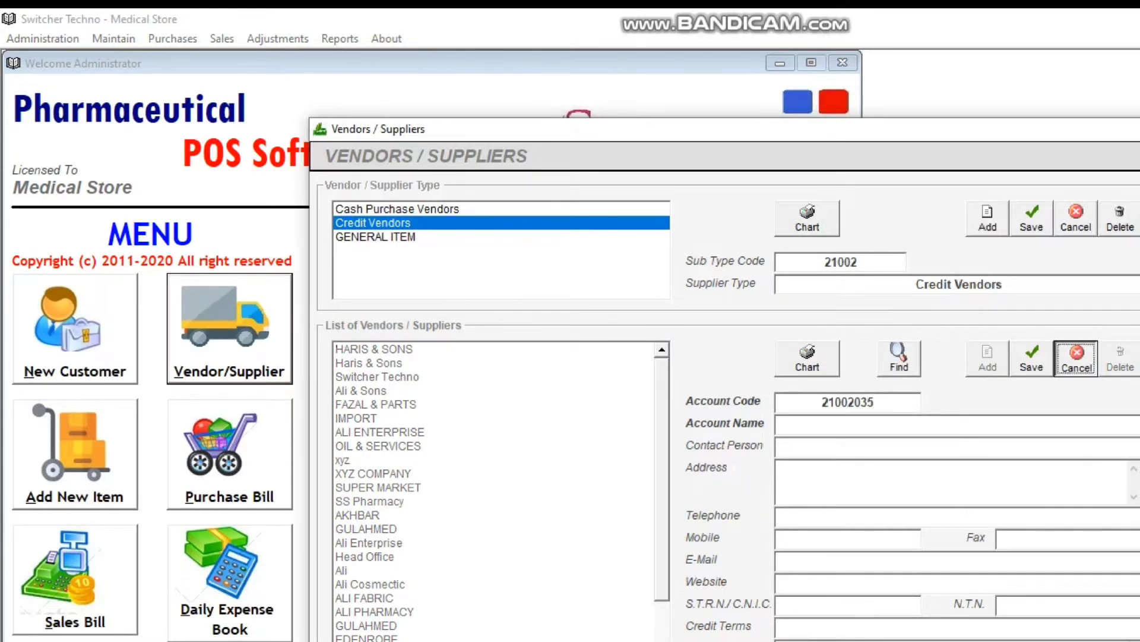
click(369, 363)
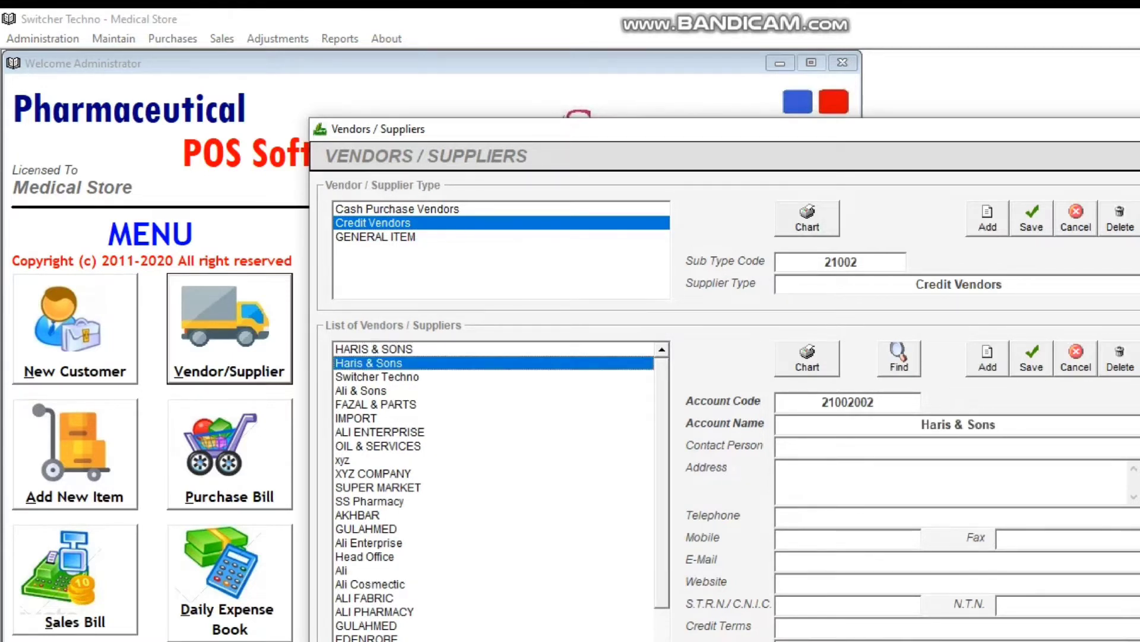
click(1138, 129)
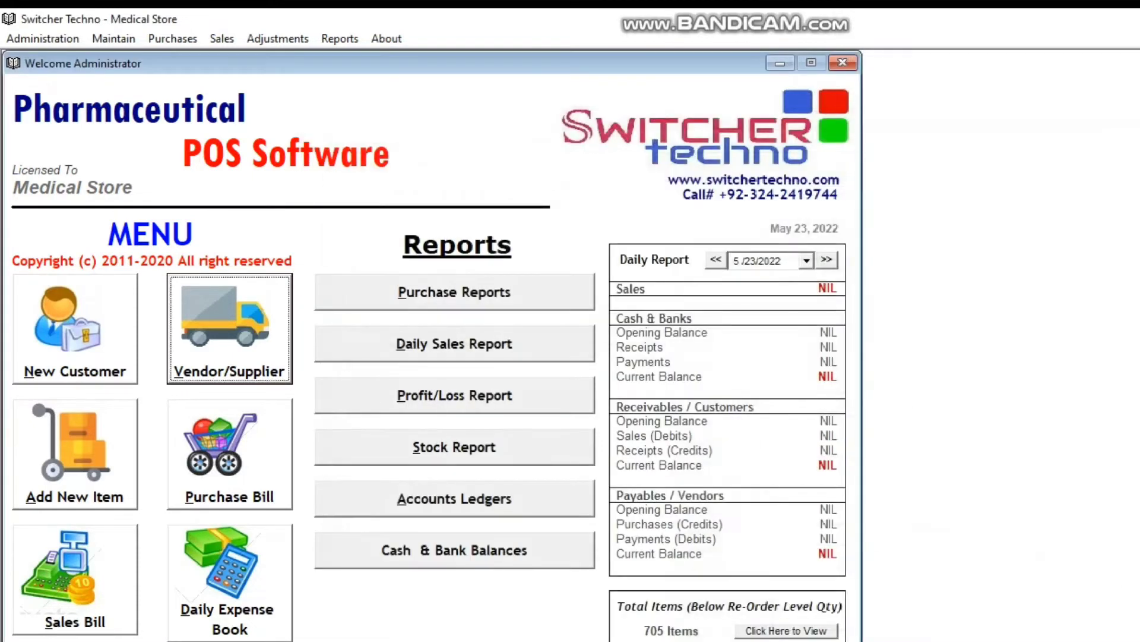
- Open a new purchase bill, choose ALI ENTERPRISE as the vendor and enter vendor invoice number 13
click(230, 455)
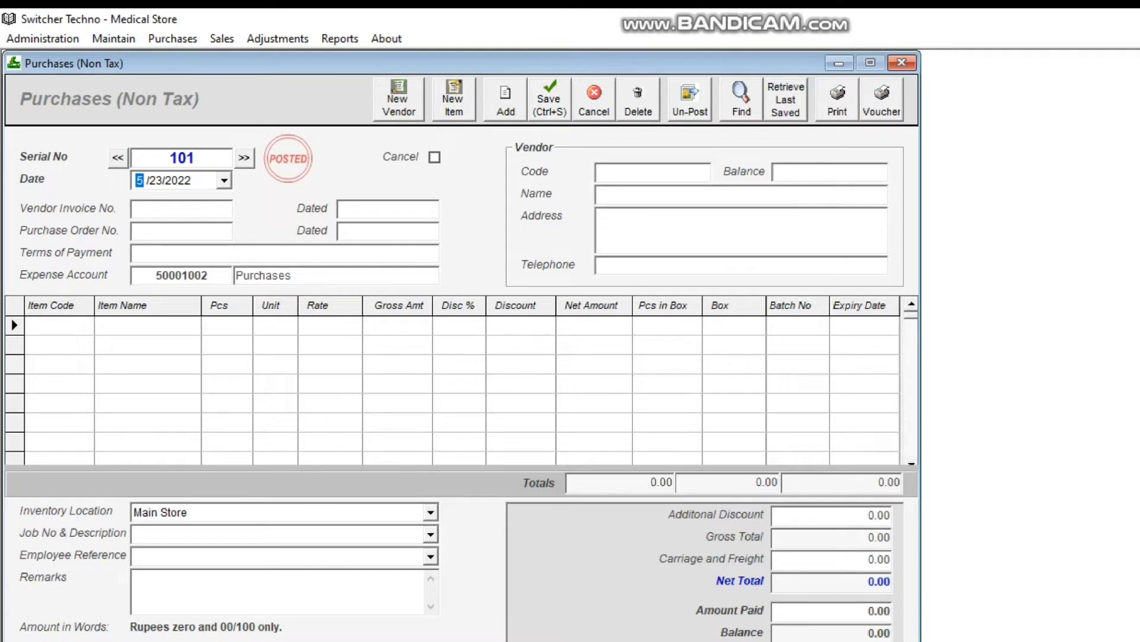
key(Tab)
text(1)
key(Down)
key(Down)
key(Down)
key(Down)
key(Down)
key(Down)
key(Down)
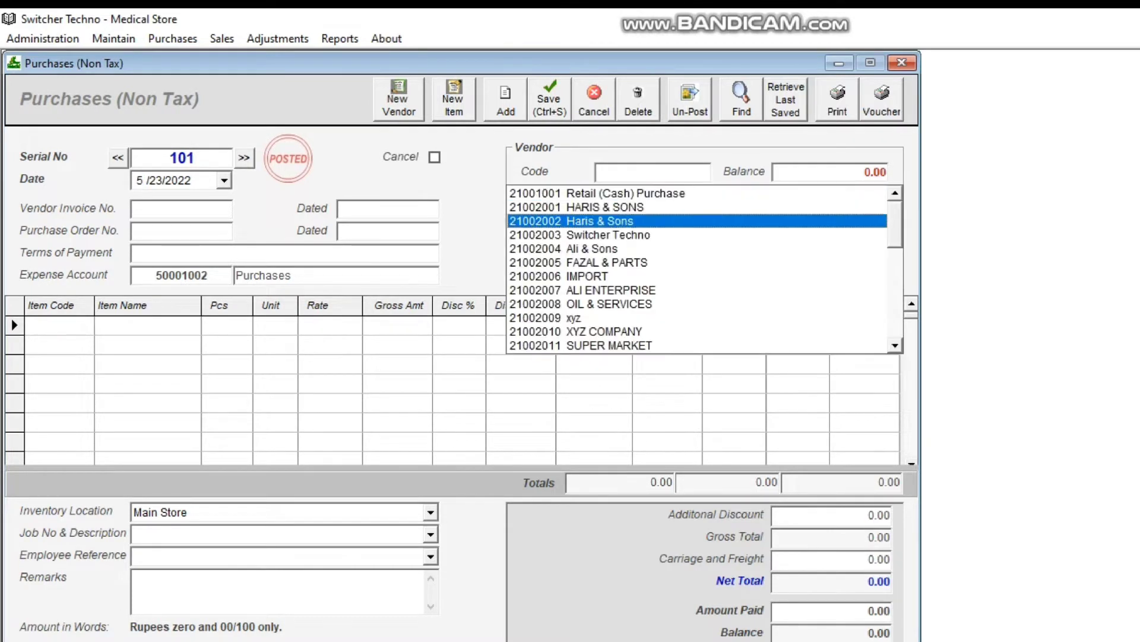
key(Down)
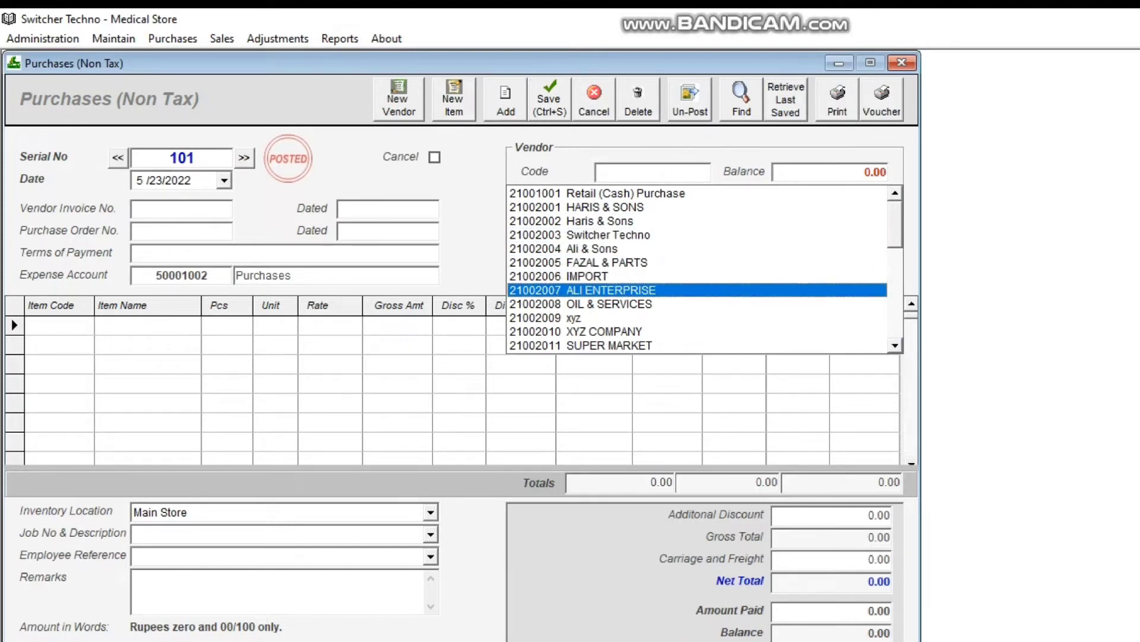
key(Return)
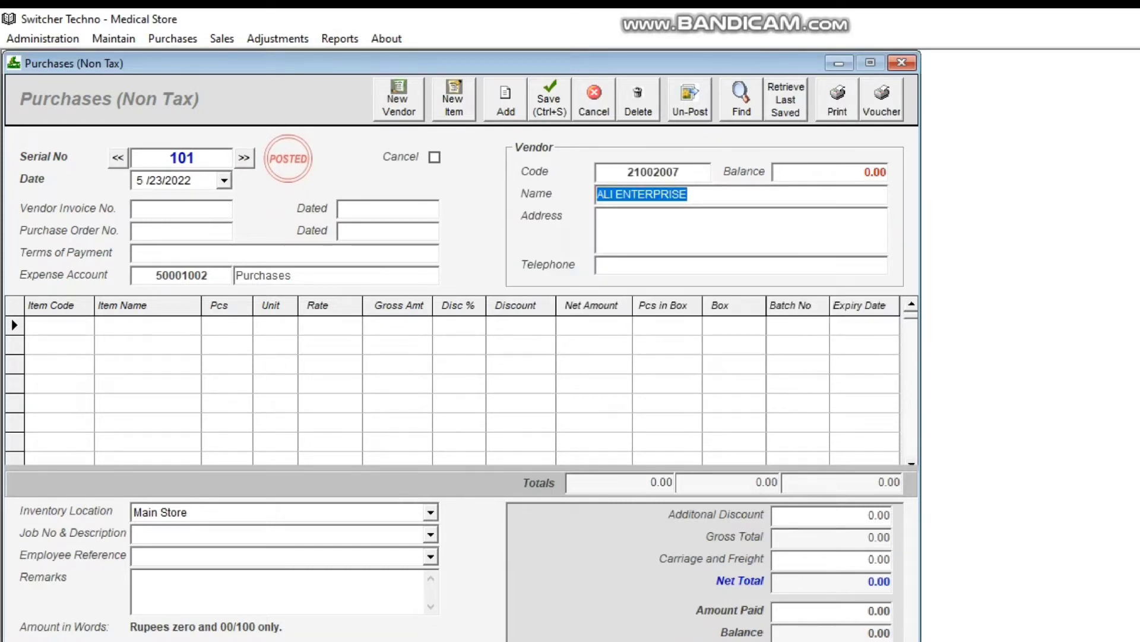
key(Tab)
text(13)
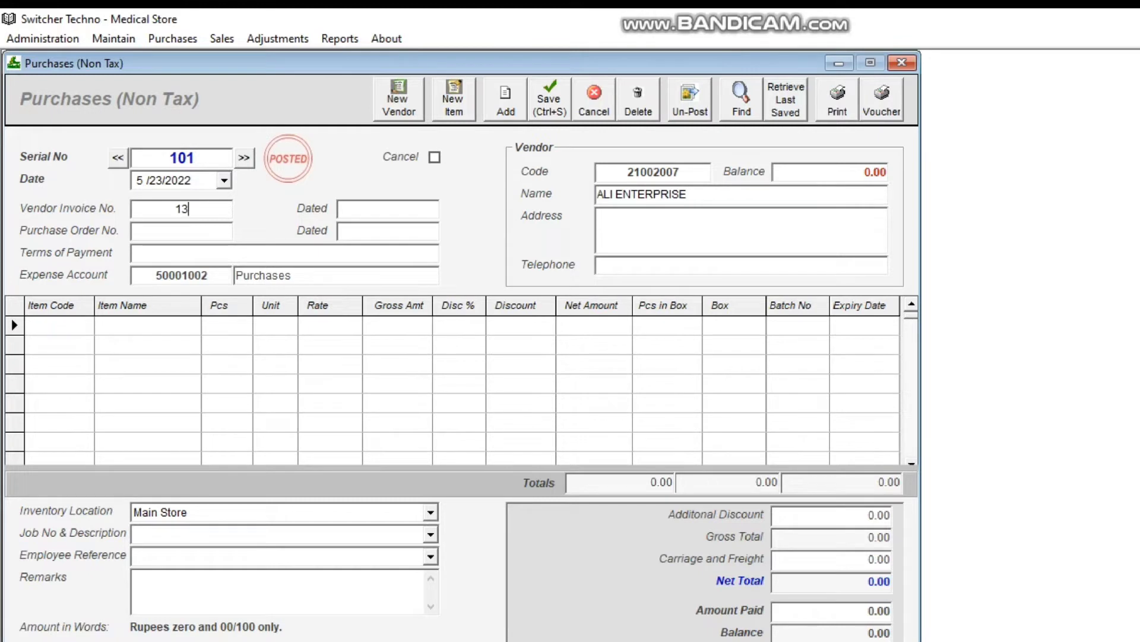
- Add PANADOL CF 500MG as the first line item of the purchase bill
click(28, 324)
text(1)
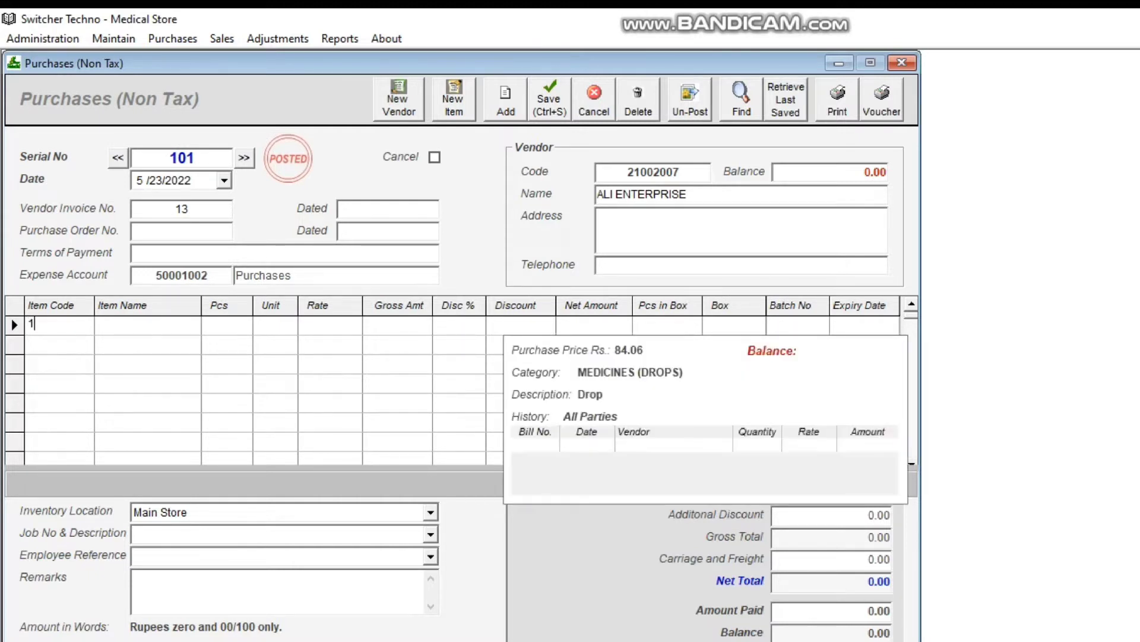
key(BackSpace)
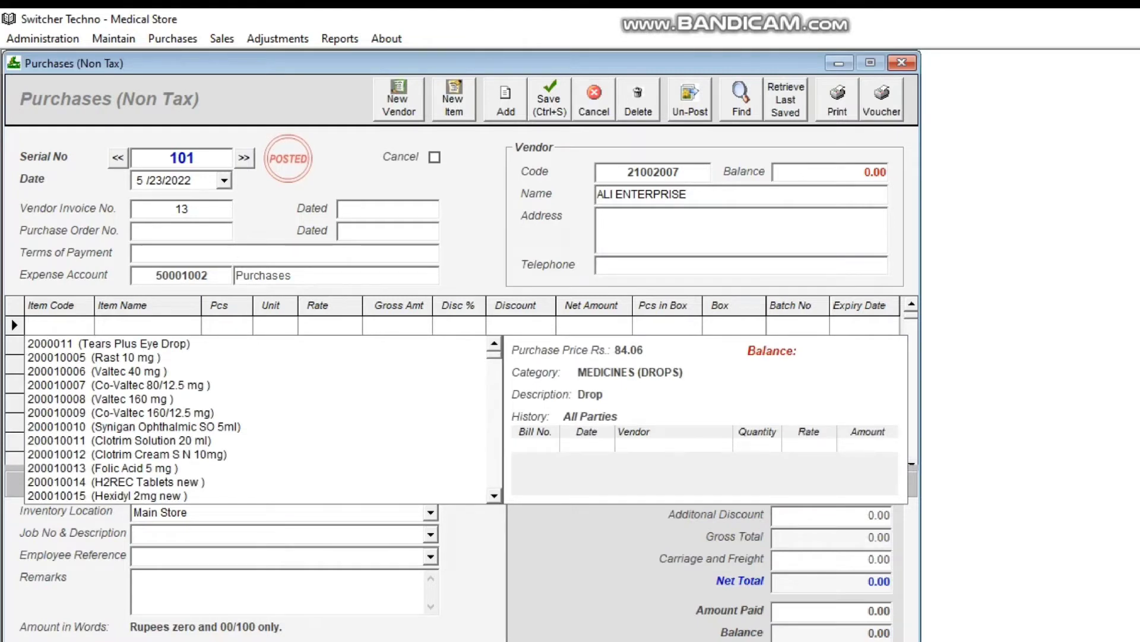
text(PANAD)
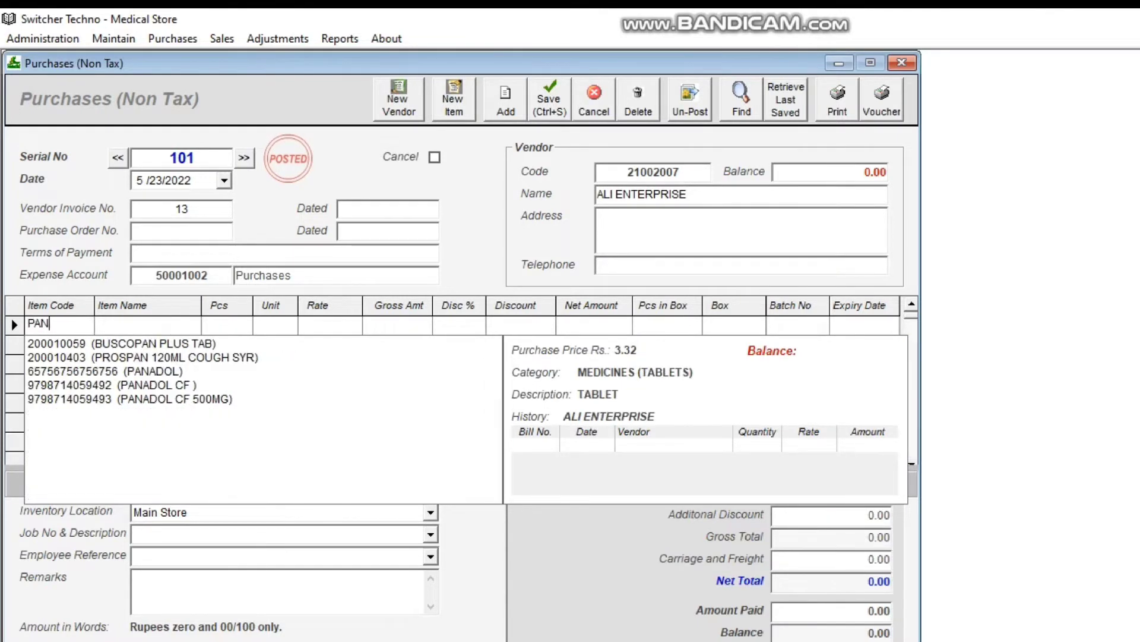
key(Down)
key(Down)
key(Down)
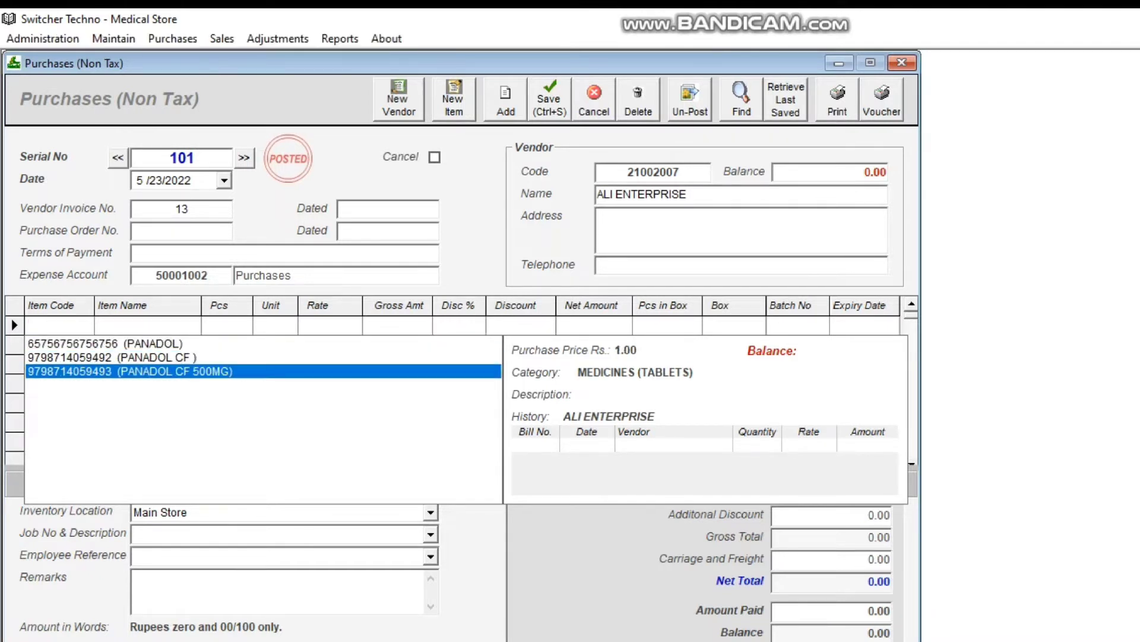
key(Return)
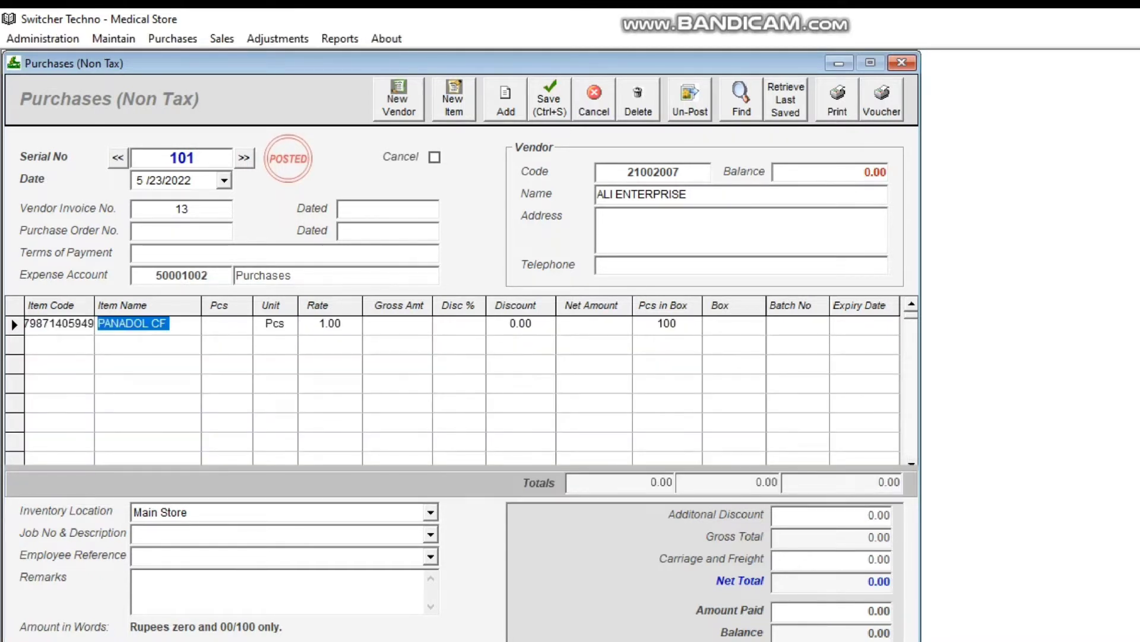
key(Return)
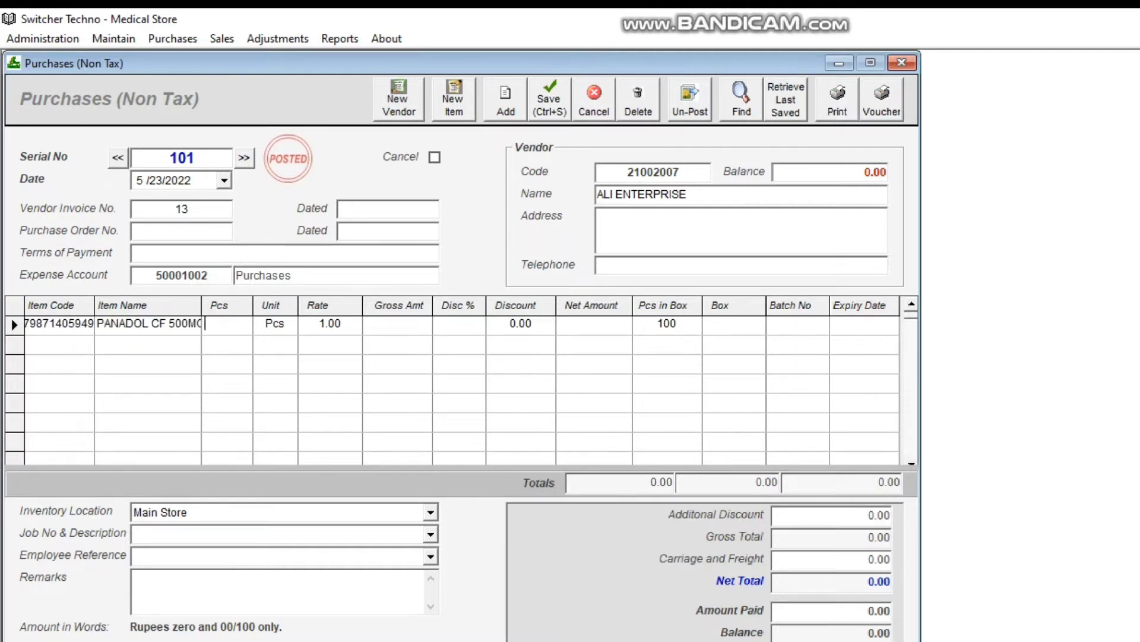
- Set the line to 5 boxes and a 10% discount
key(Return)
text(5)
key(Return)
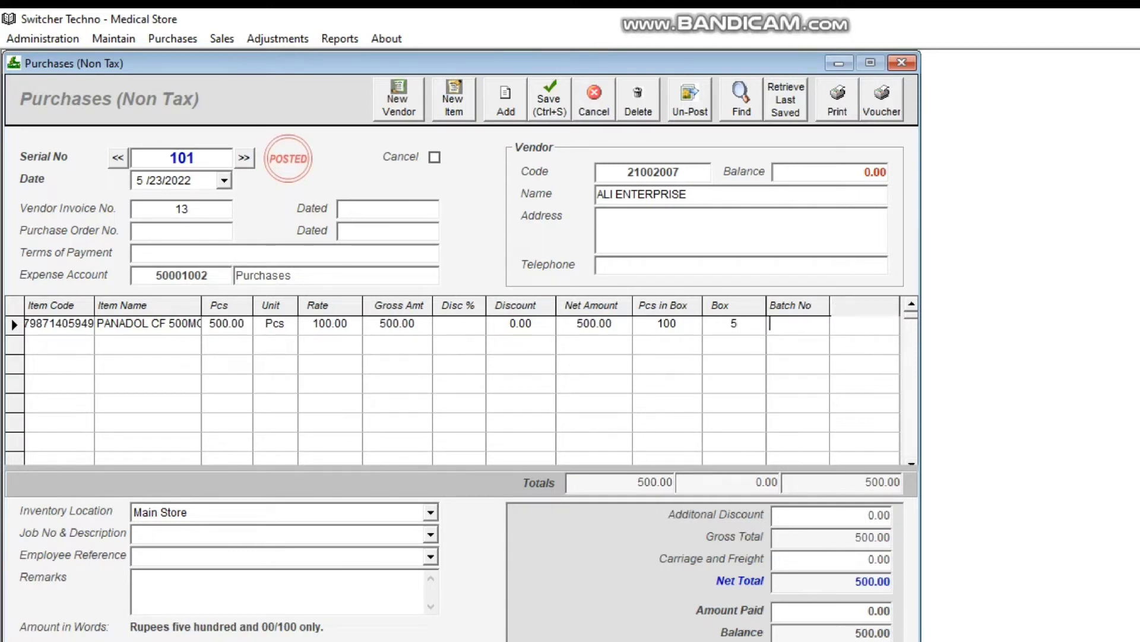
key(Left)
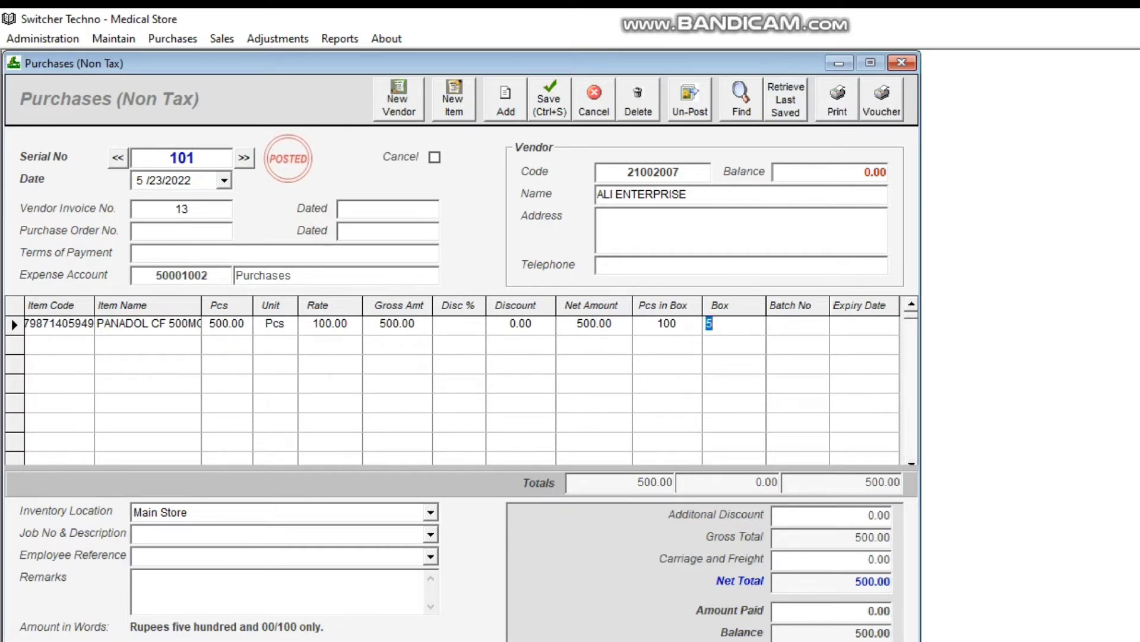
key(Left)
text(10)
key(Tab)
key(Tab)
key(Tab)
key(Tab)
key(Tab)
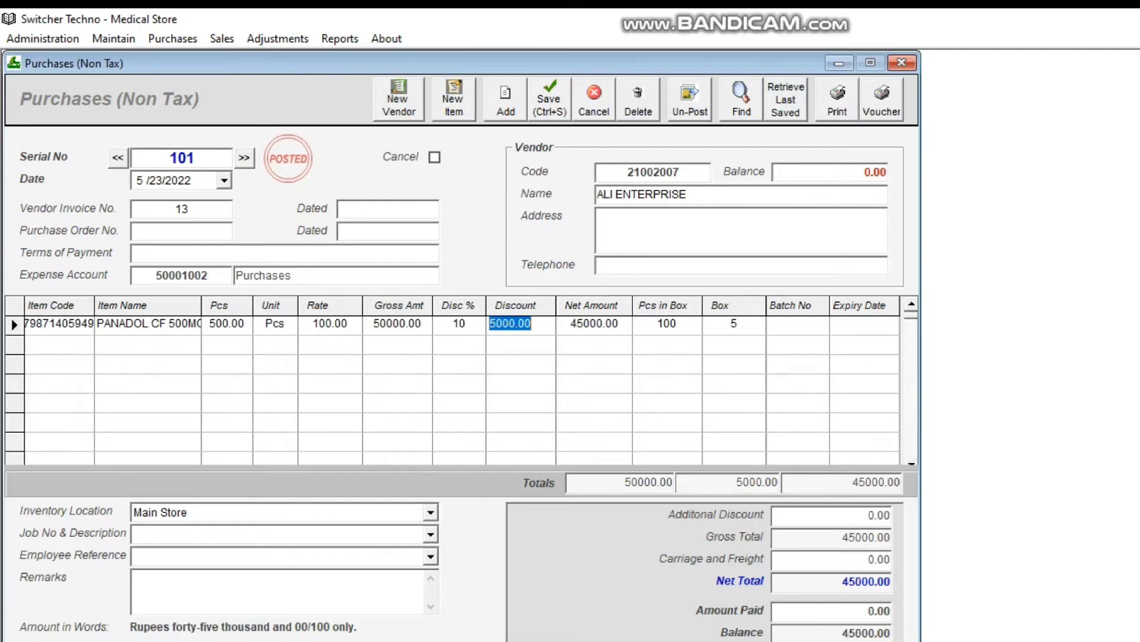
key(Tab)
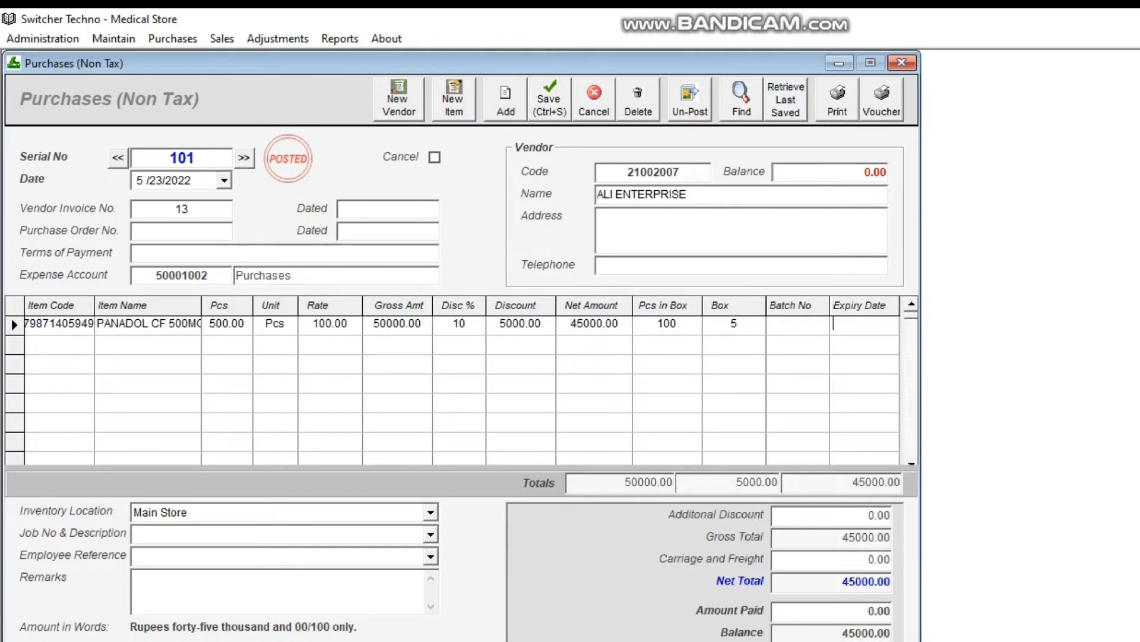
- Set the line's batch number to 001 and expiry date to 23-05-2023
key(alt+Tab)
key(alt+Tab)
click(796, 323)
text(001)
key(ctrl+s)
click(862, 324)
text(23-05-2023)
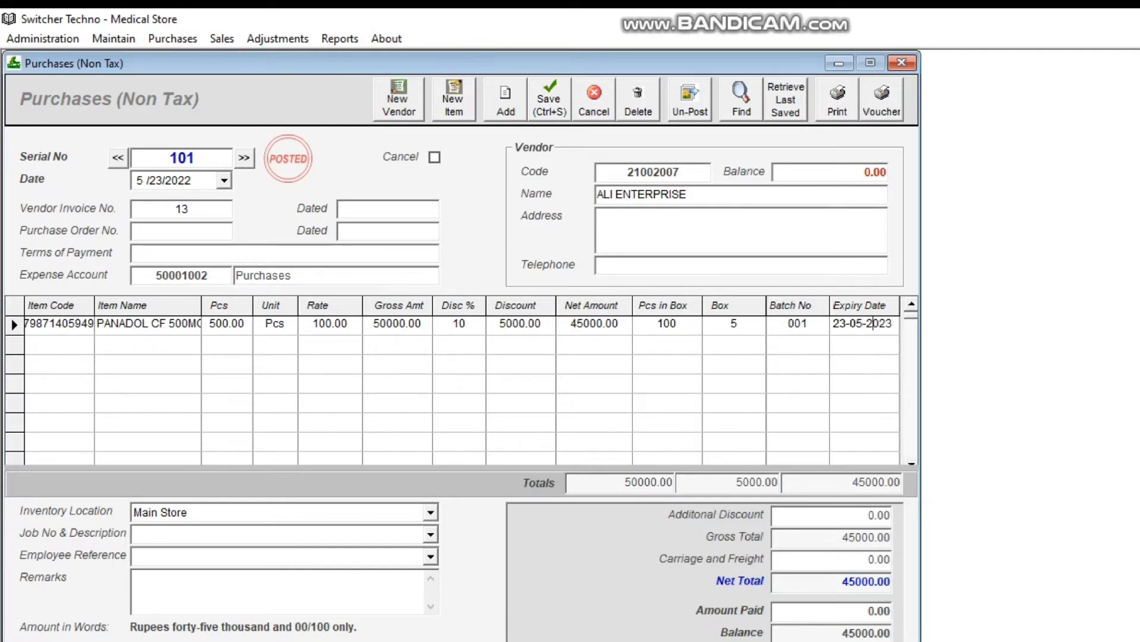
key(Return)
- Save the purchase bill and close its window
drag(869, 611, 891, 610)
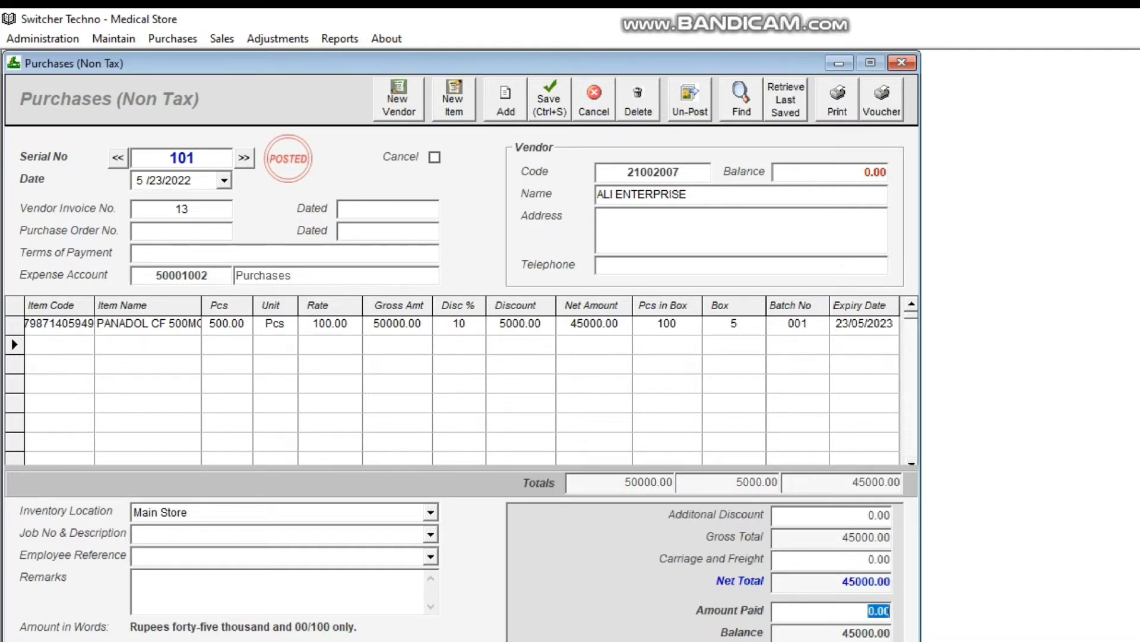
click(177, 181)
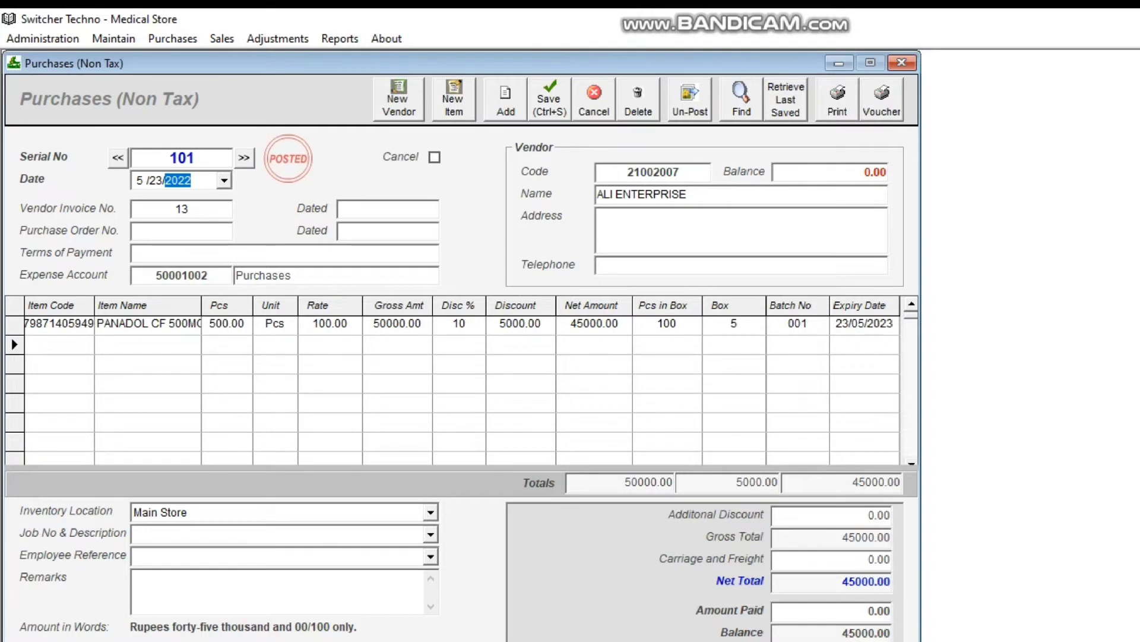
key(ctrl+s)
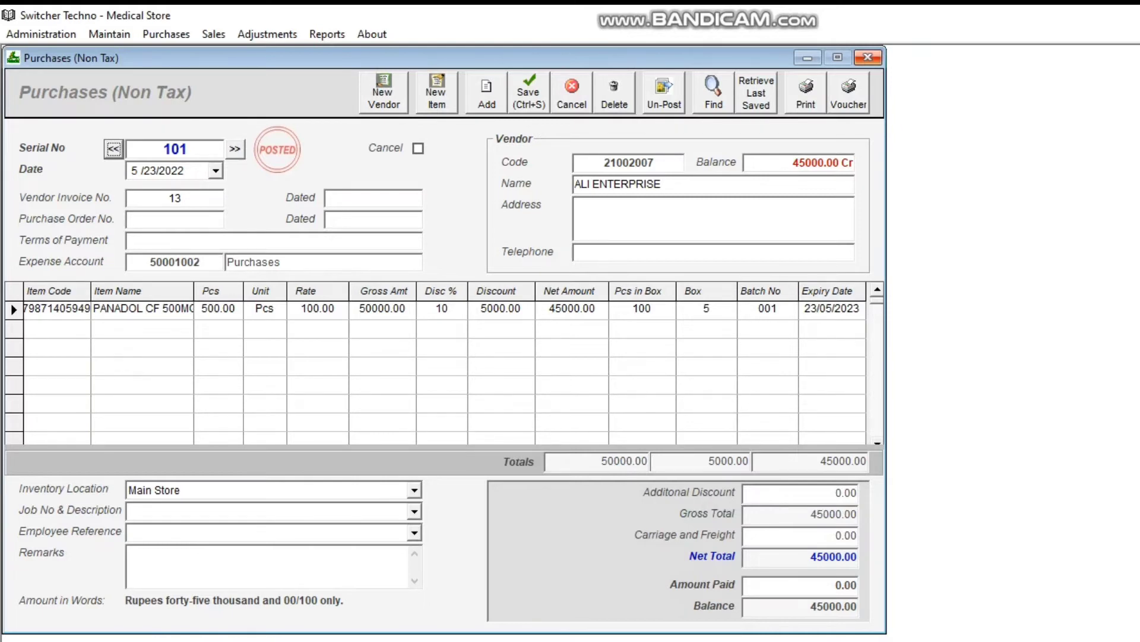
click(868, 57)
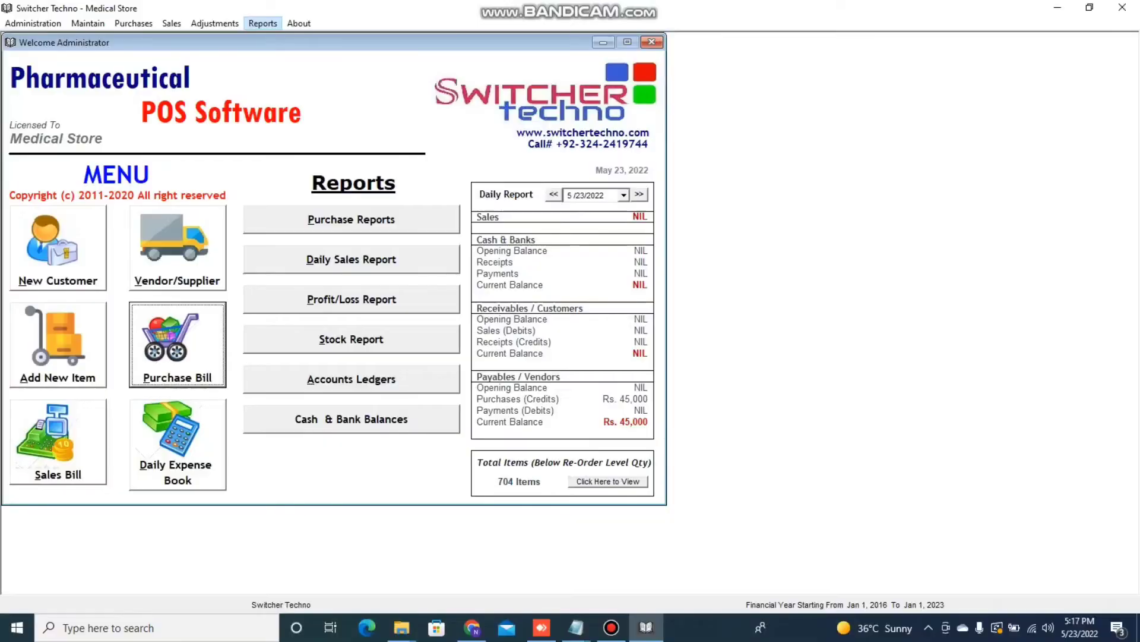
- Open the Expiry Dates Of Batches report, search for batch 001 and inspect its expiry date
click(263, 23)
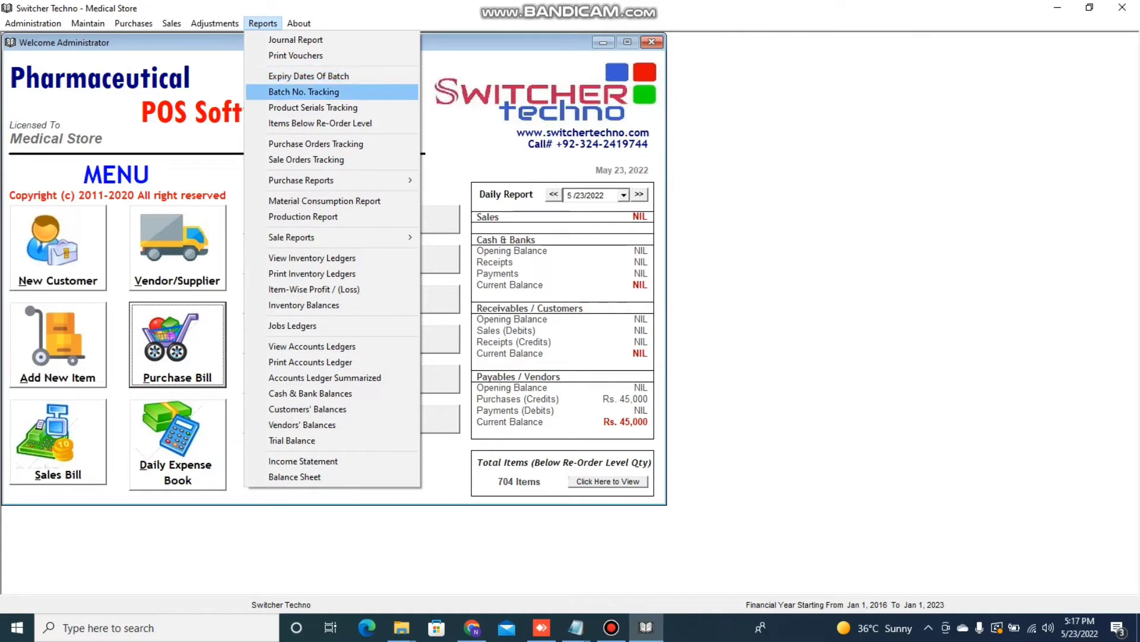
key(Return)
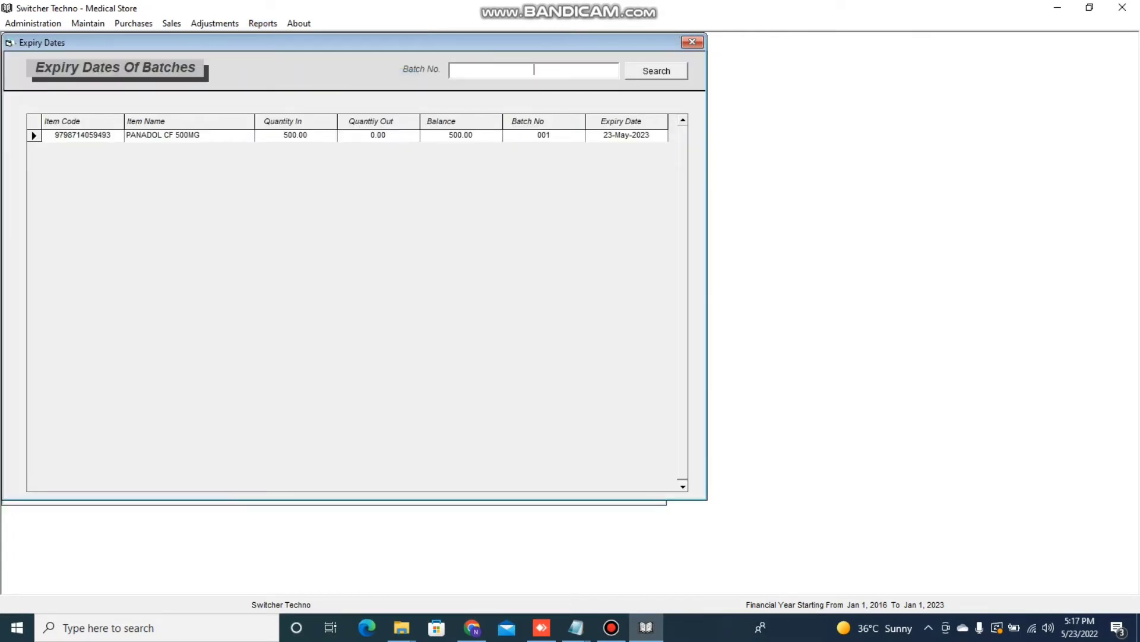
text(001)
key(Return)
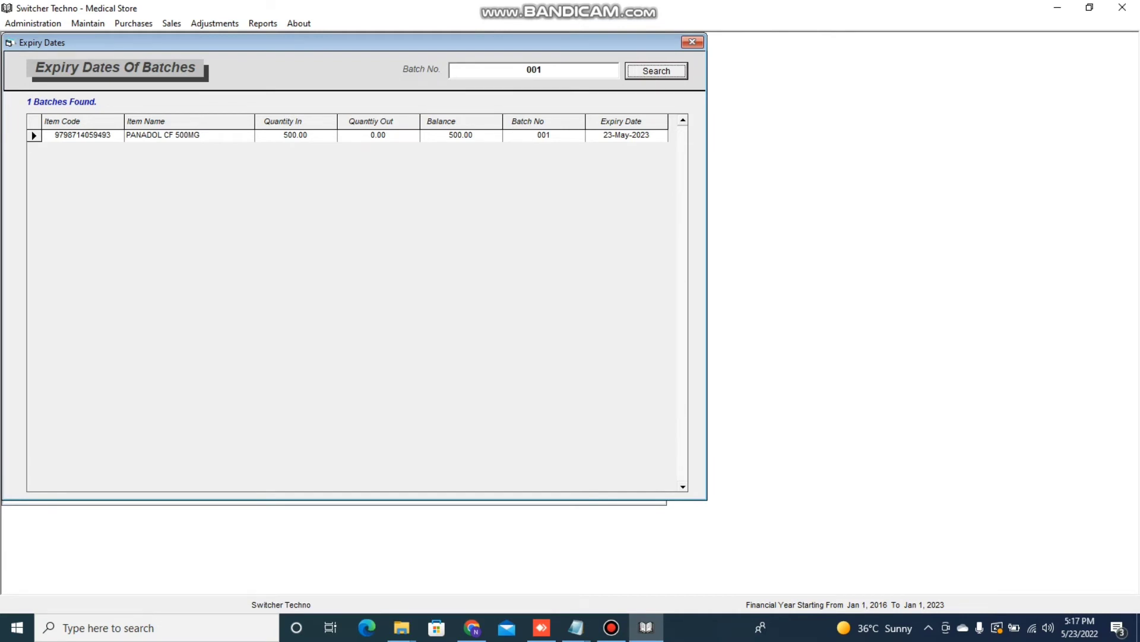
click(354, 136)
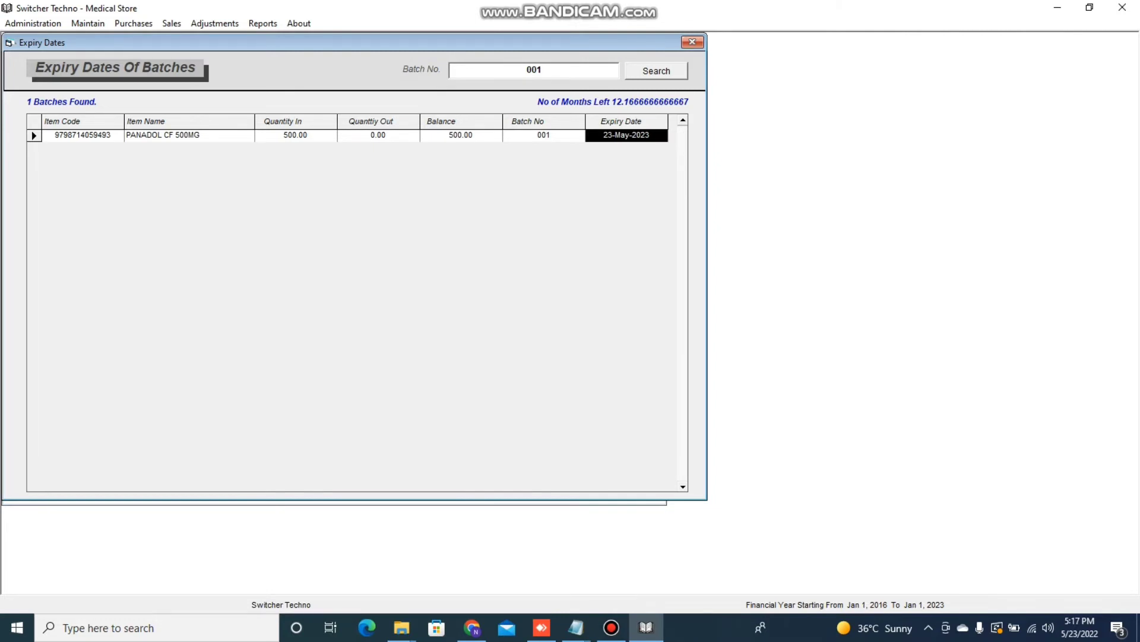
- Close the expiry report, then open the Batch No. Tracking report and close it
click(692, 41)
click(263, 23)
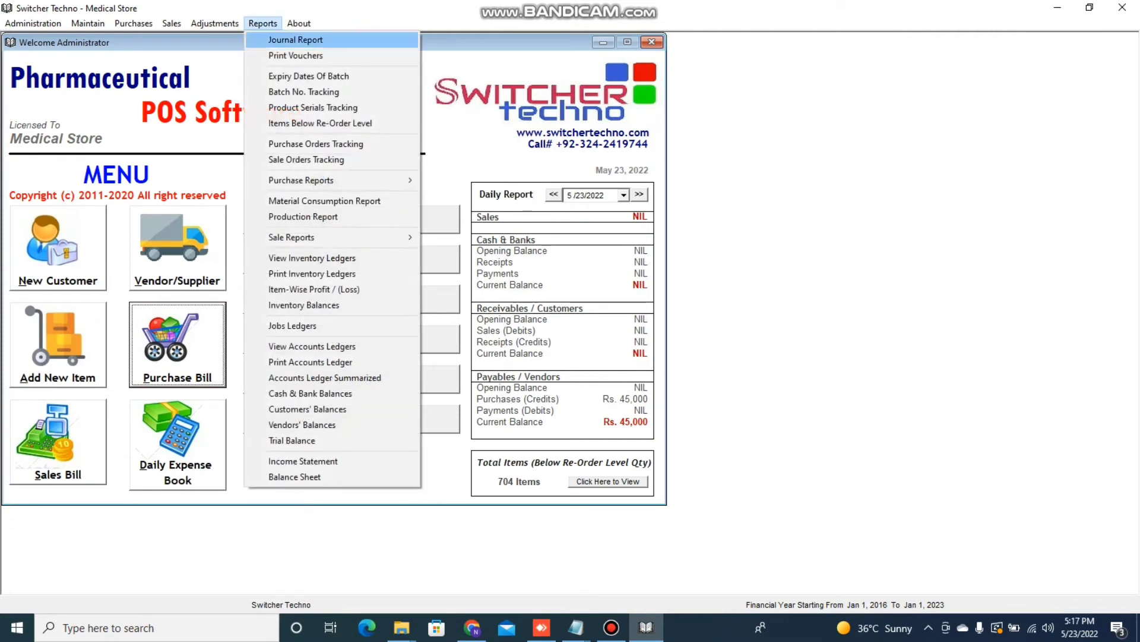
click(303, 91)
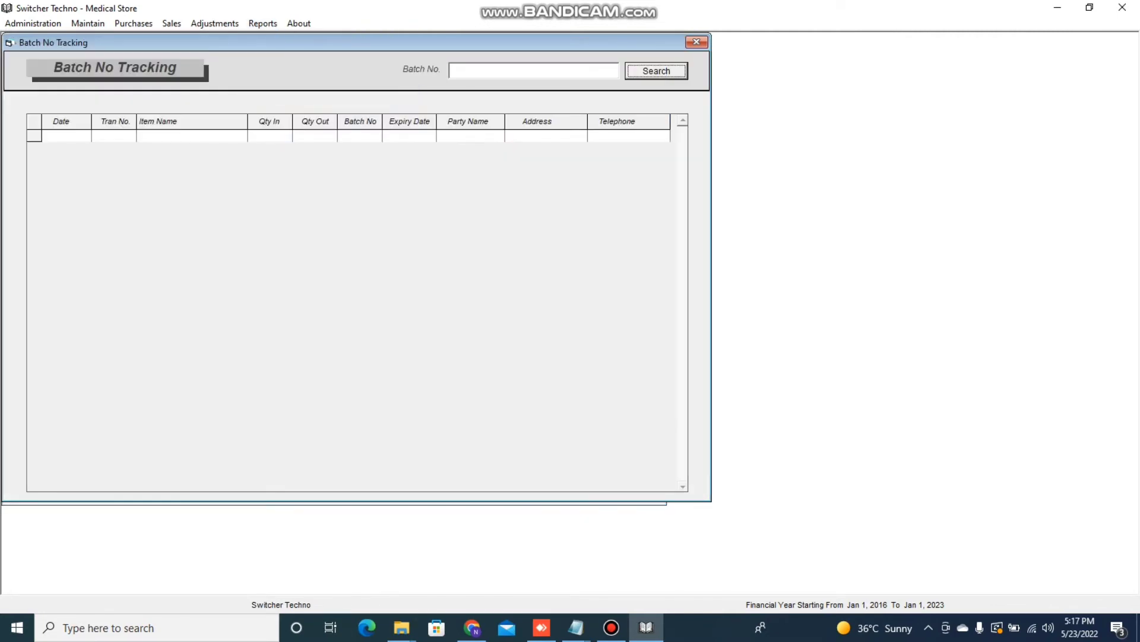
click(696, 42)
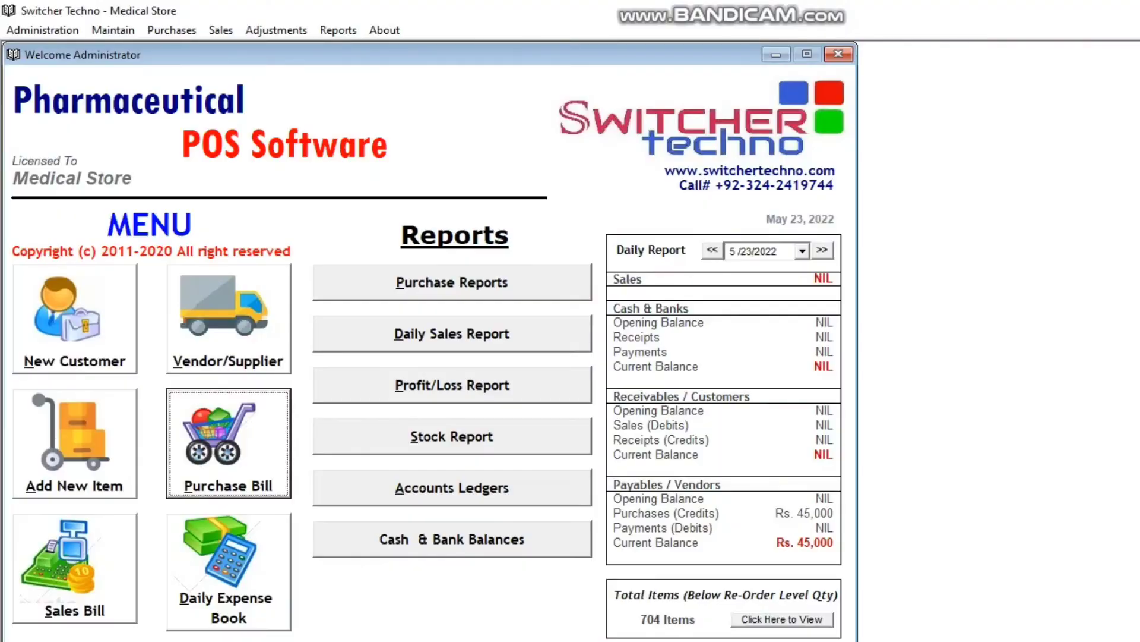
- Open a new sales bill and add PANADOL CF 500MG as the first line item
click(74, 569)
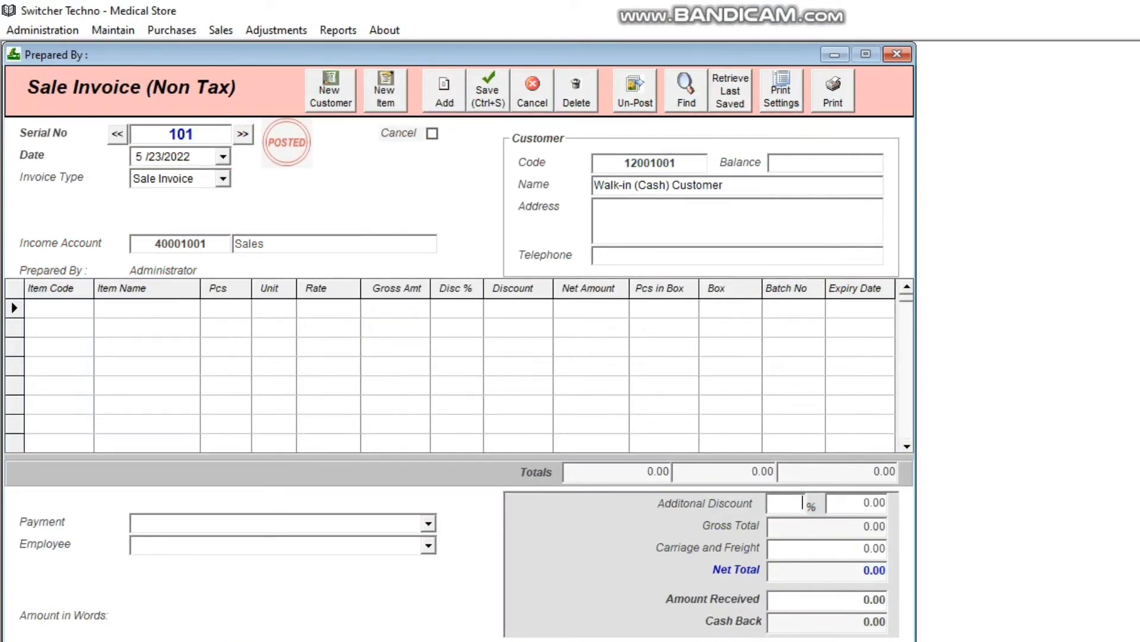
drag(624, 162, 678, 162)
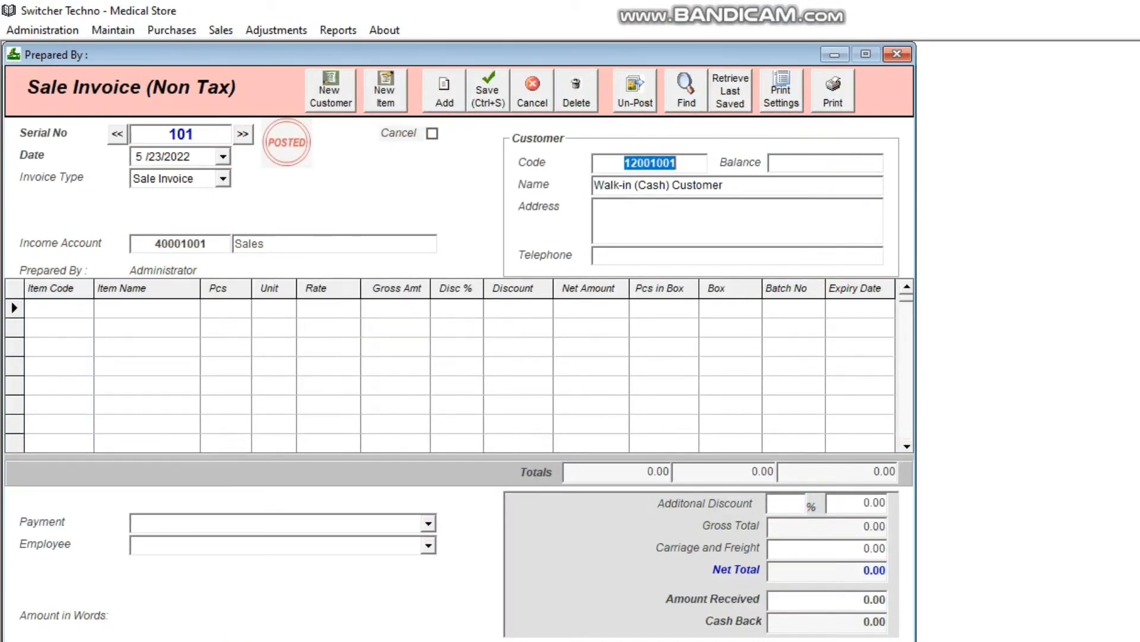
click(49, 308)
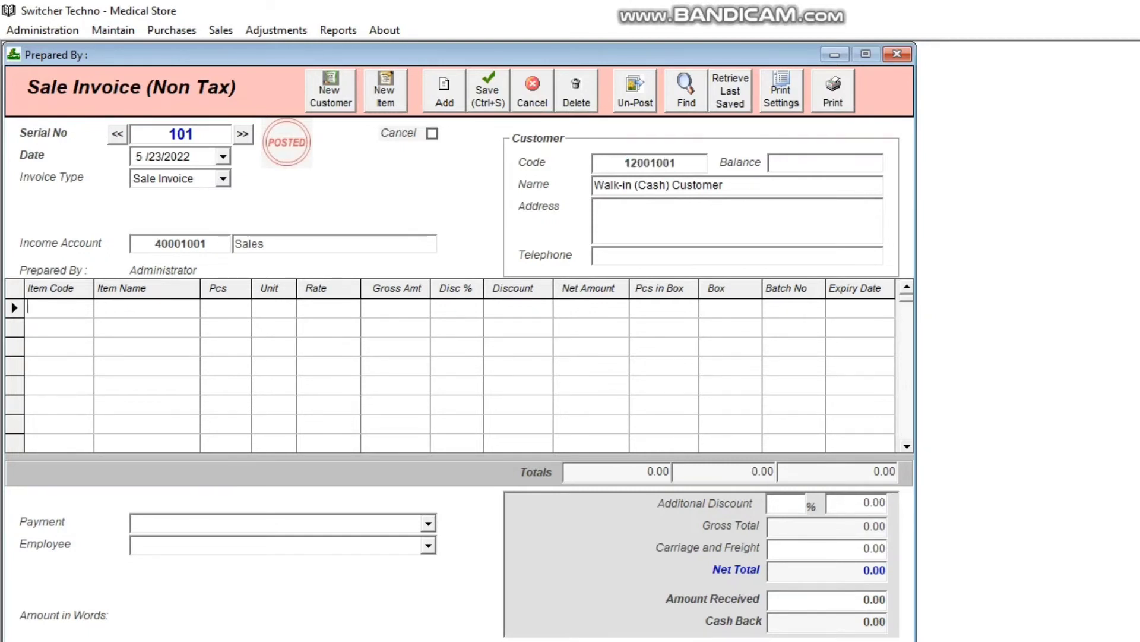
text(PANE)
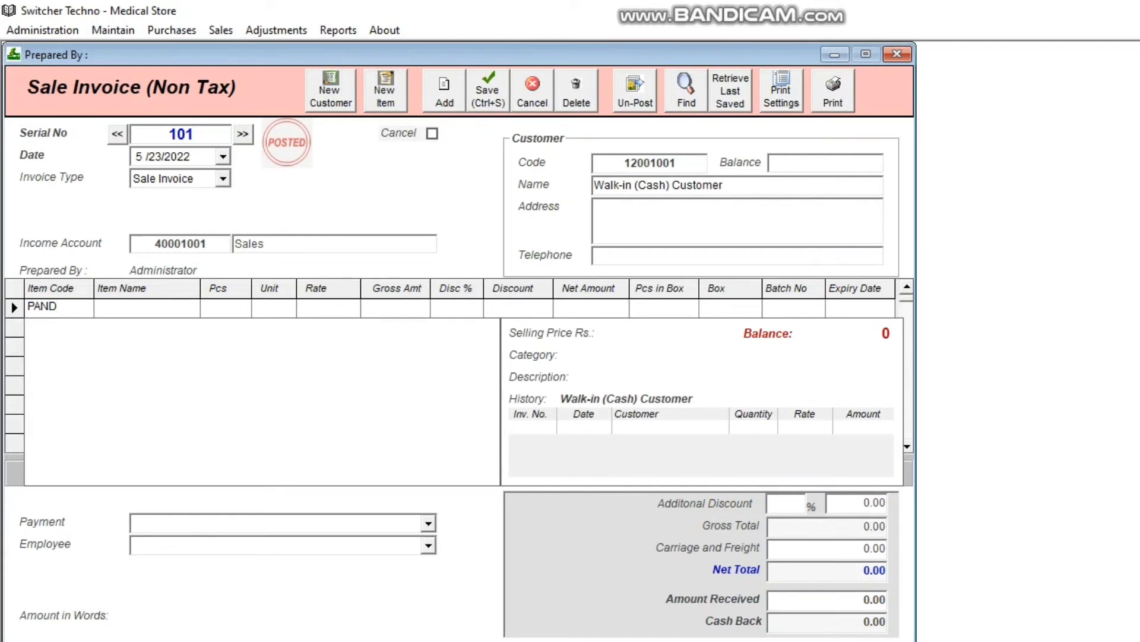
key(BackSpace)
text(A)
key(Down)
key(Down)
key(Down)
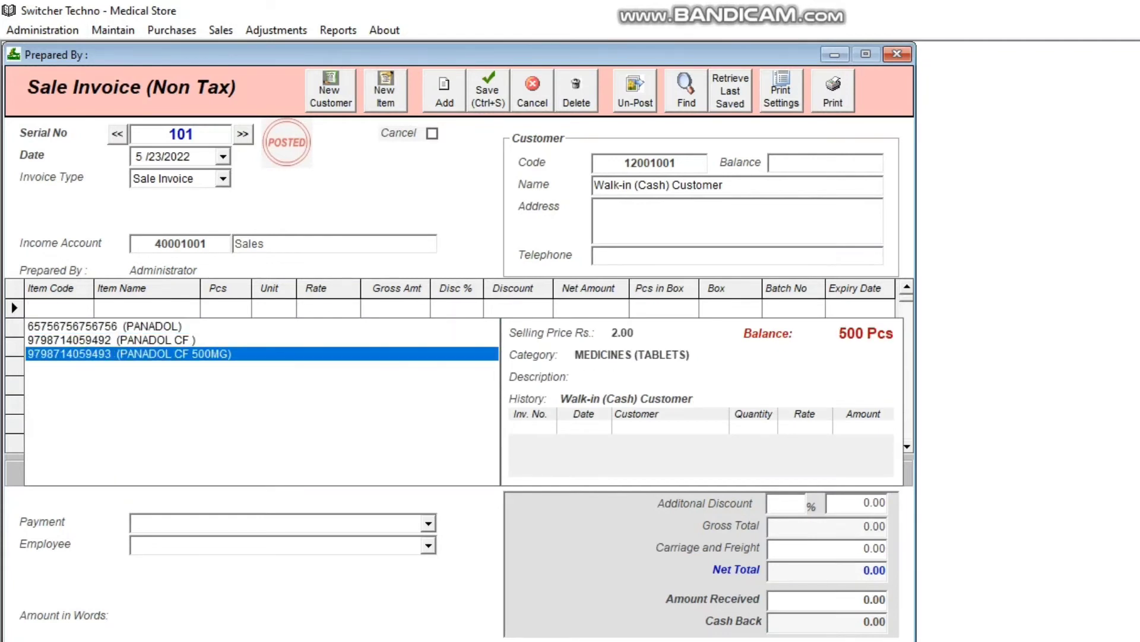
key(Return)
key(Return)
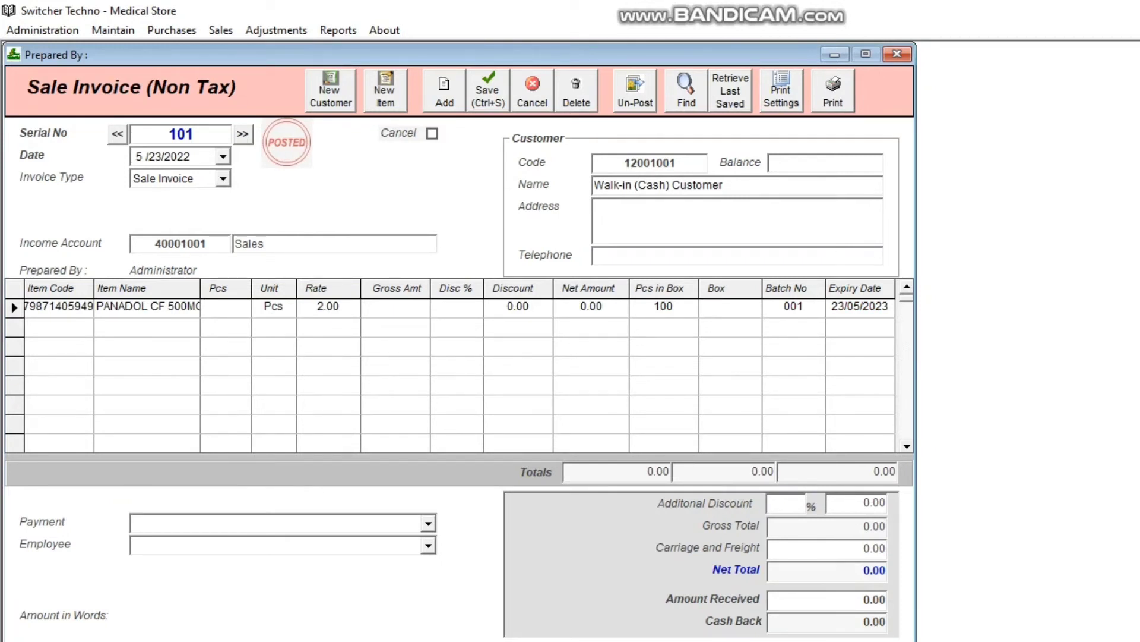
- Set the line quantity to 20 pieces and step through the line's batch number and expiry date
text(20)
key(Return)
key(Return)
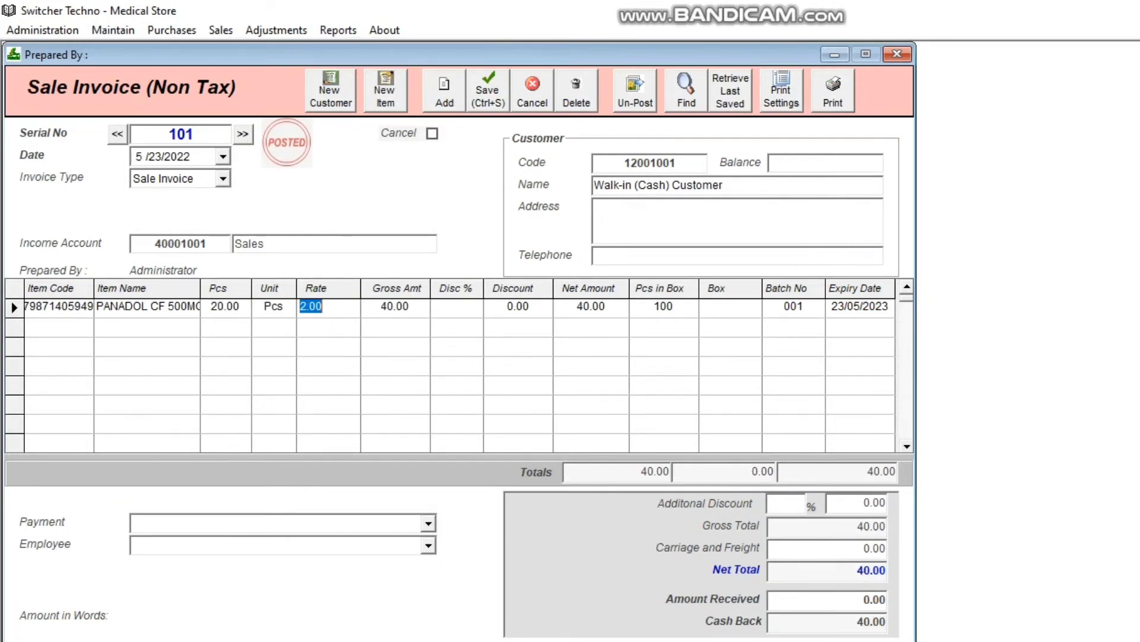
key(Return)
key(Return)
key(Return)
key(Return)
key(Return)
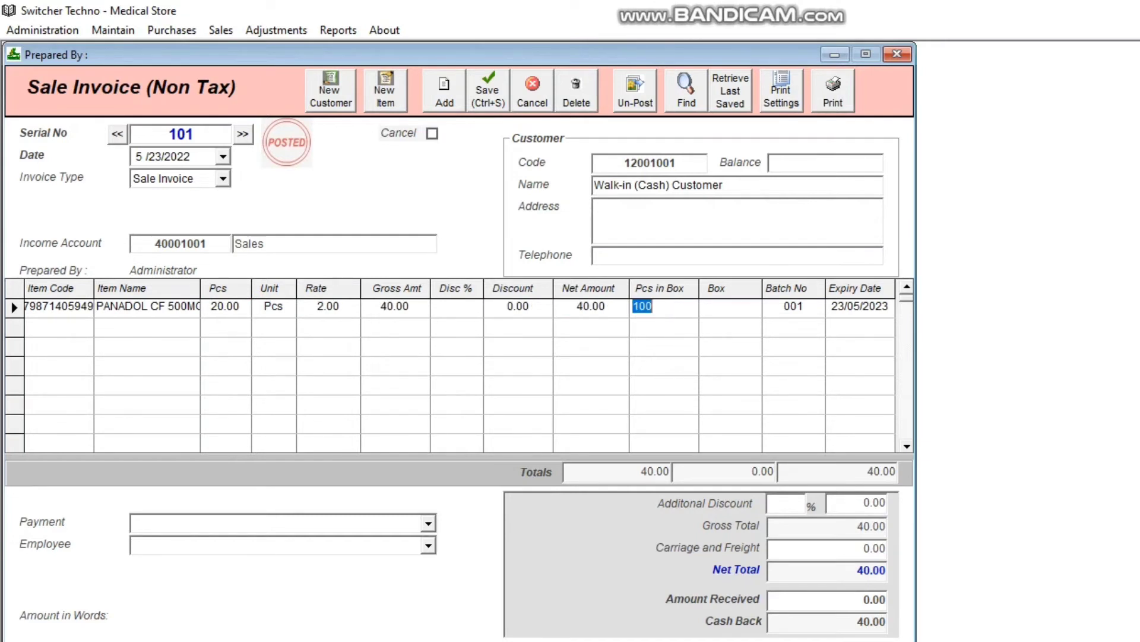
key(Return)
key(Return)
key(Left)
key(Return)
key(Right)
key(Left)
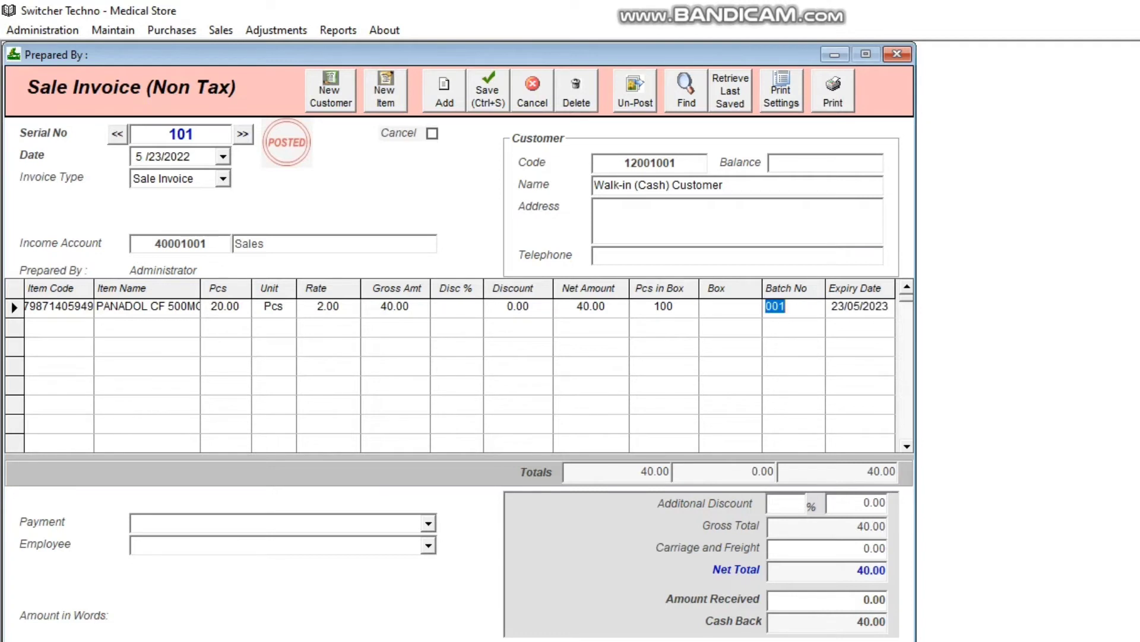
key(Left)
key(Right)
key(Right)
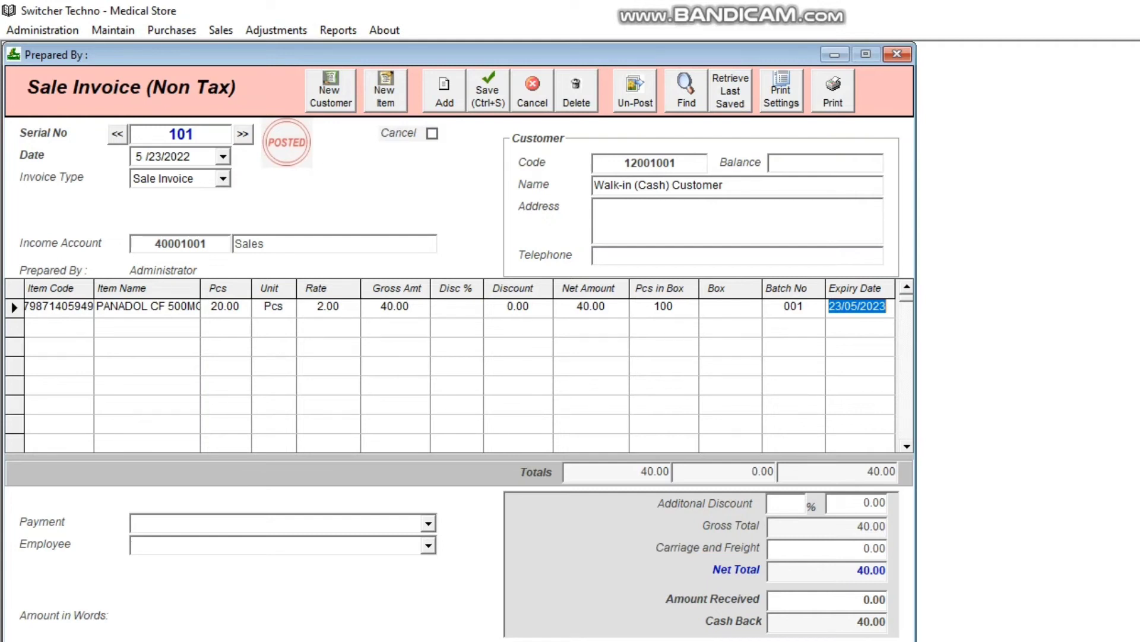
click(867, 307)
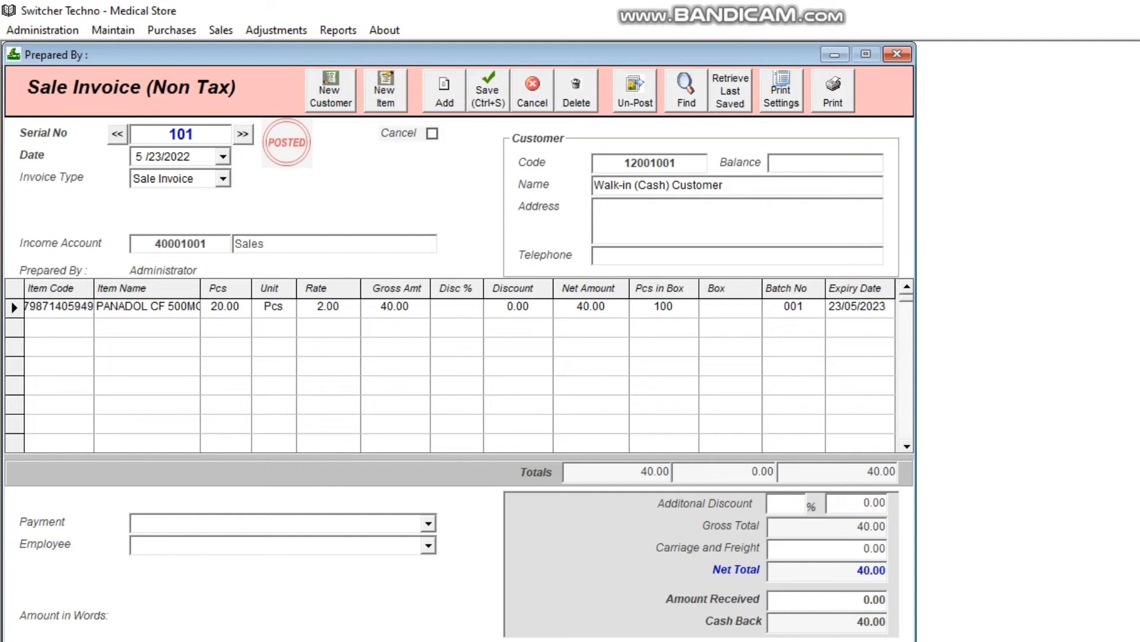
- Enter 40 as the amount received and save the sales bill
click(429, 523)
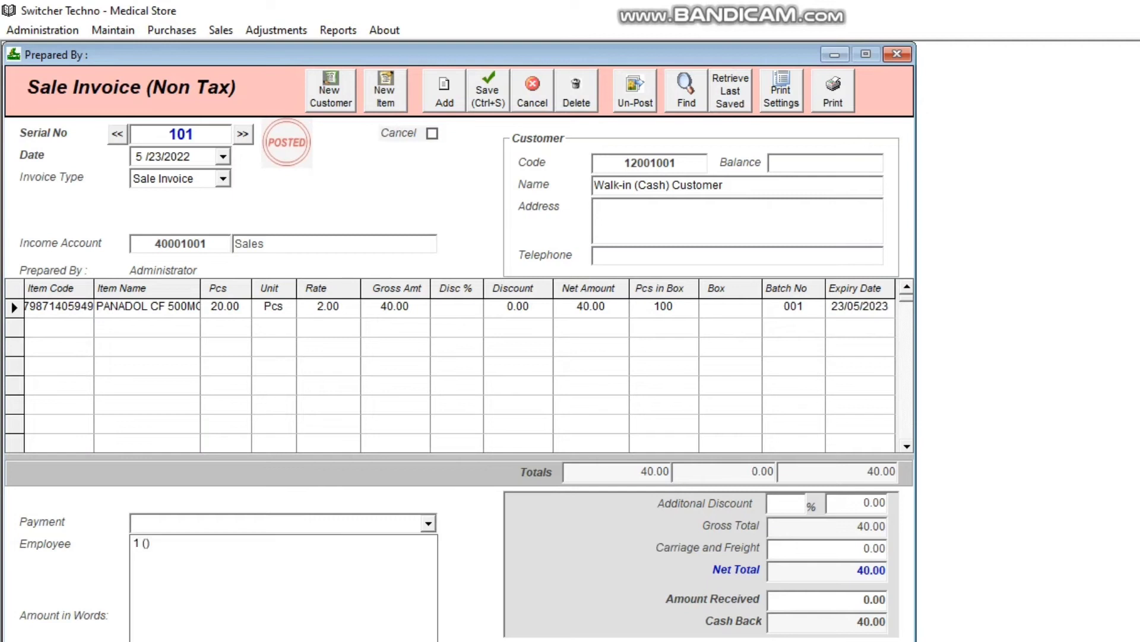
click(429, 523)
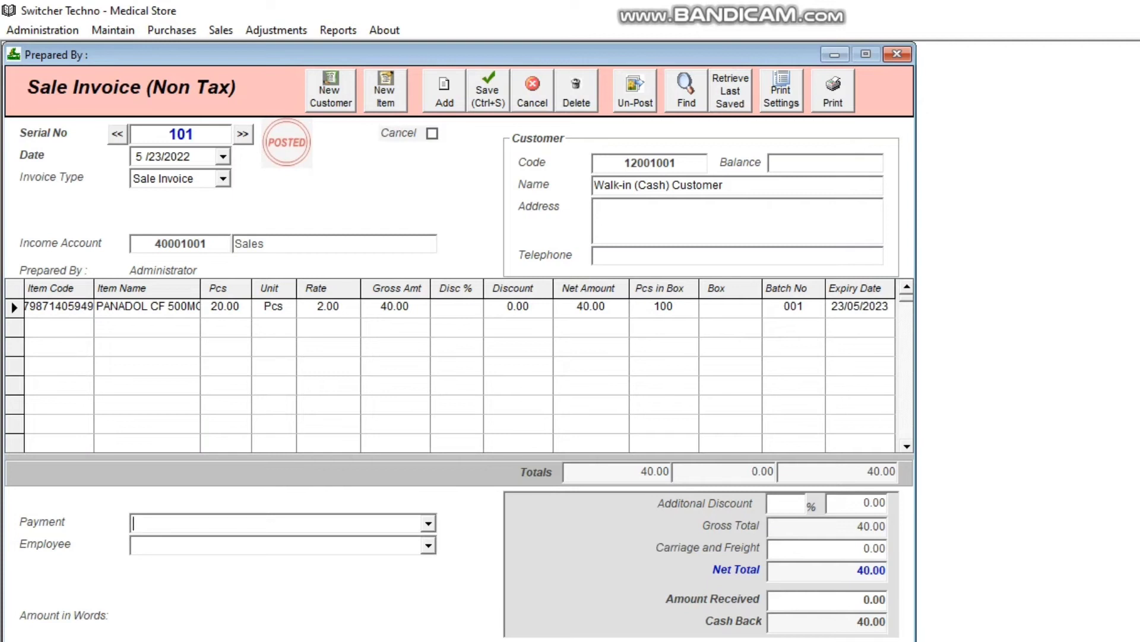
drag(862, 599, 887, 600)
text(40)
key(ctrl+s)
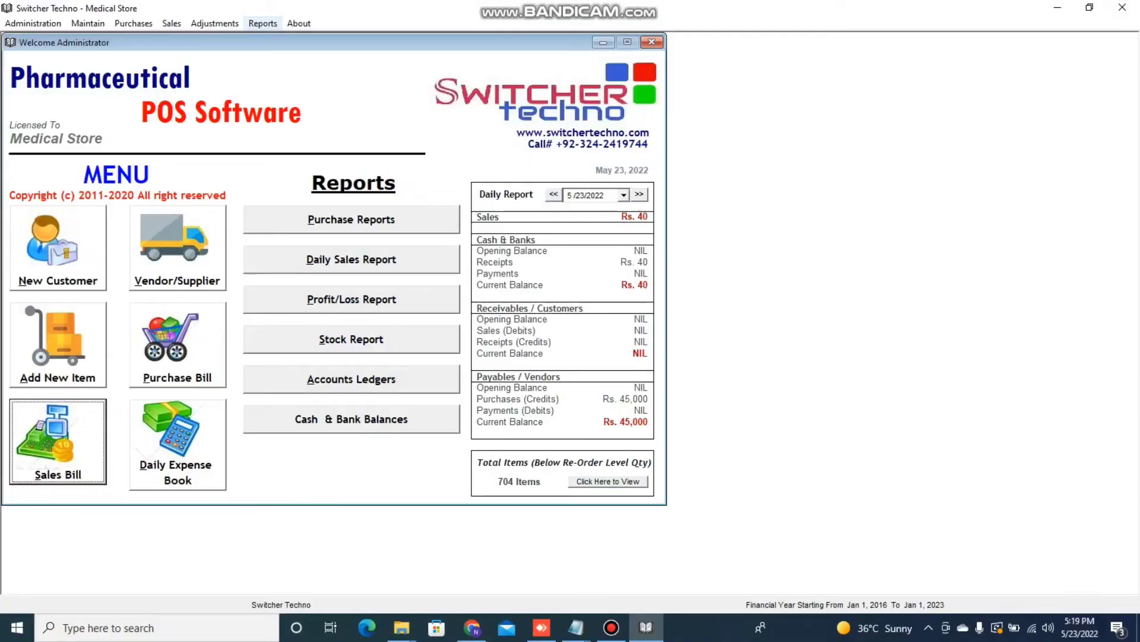
- Open the Sale Register report, display all sales, and close it
key(alt+r)
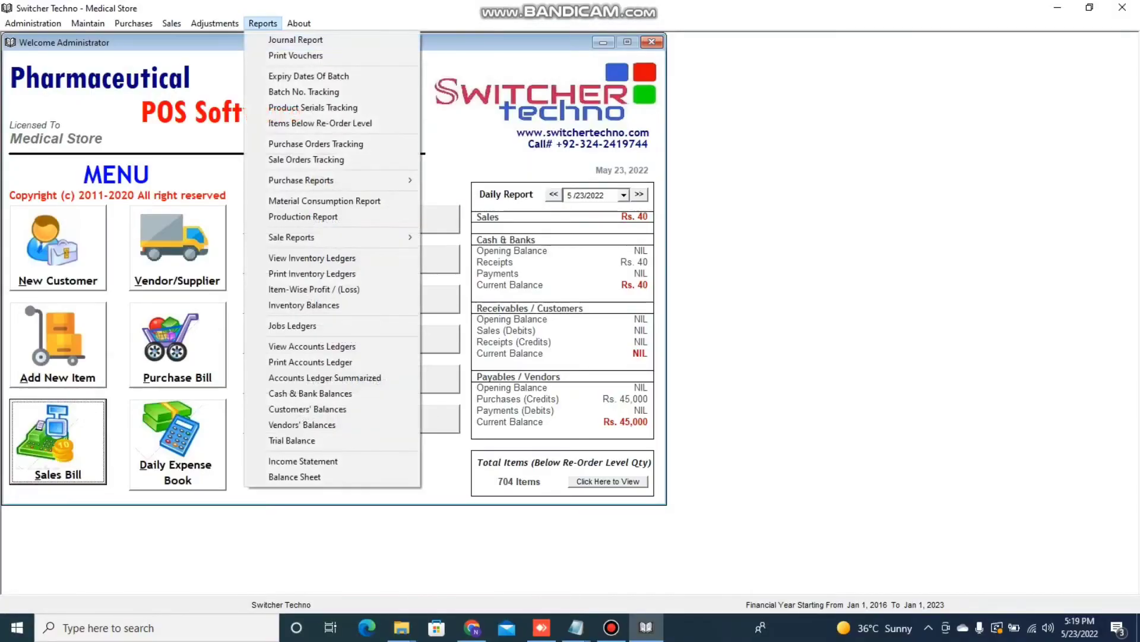
mouse_move(330, 237)
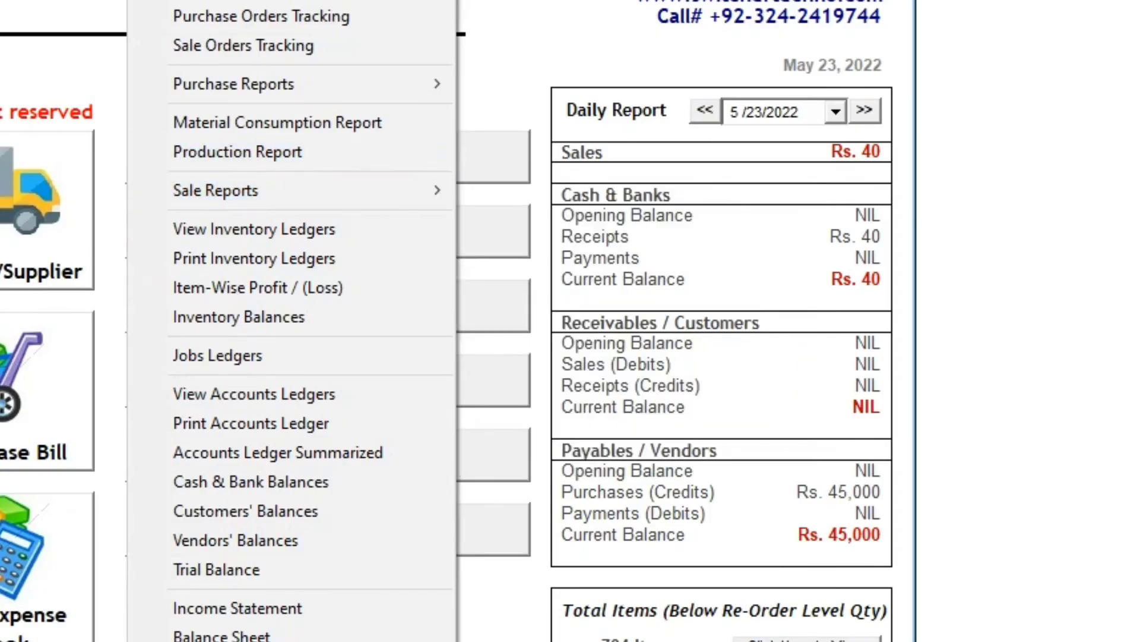
mouse_move(291, 191)
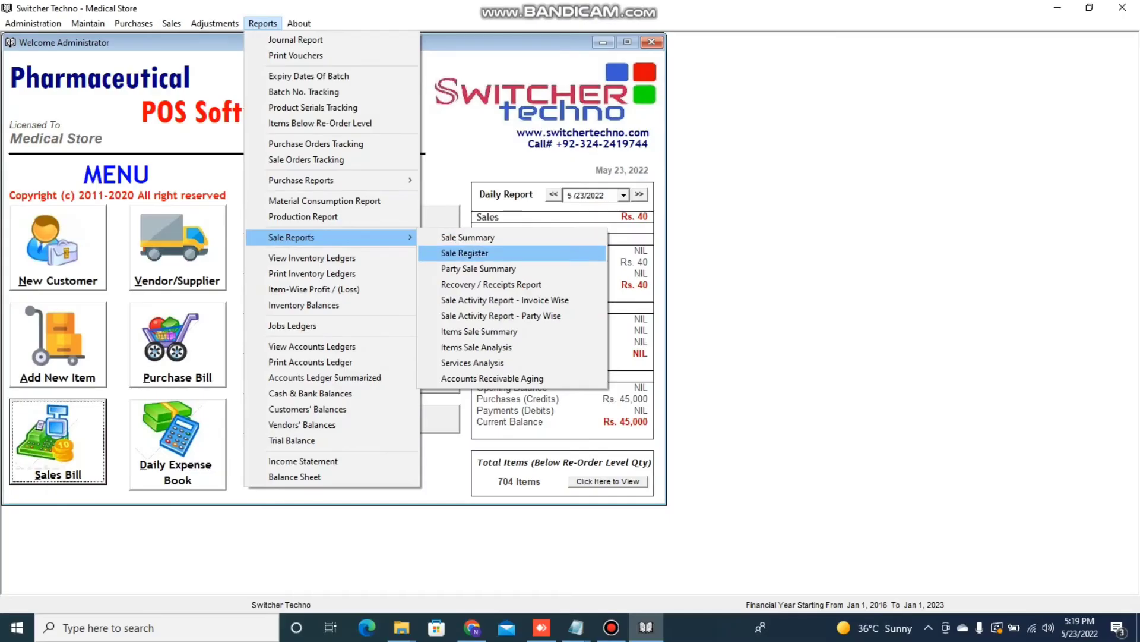
click(465, 252)
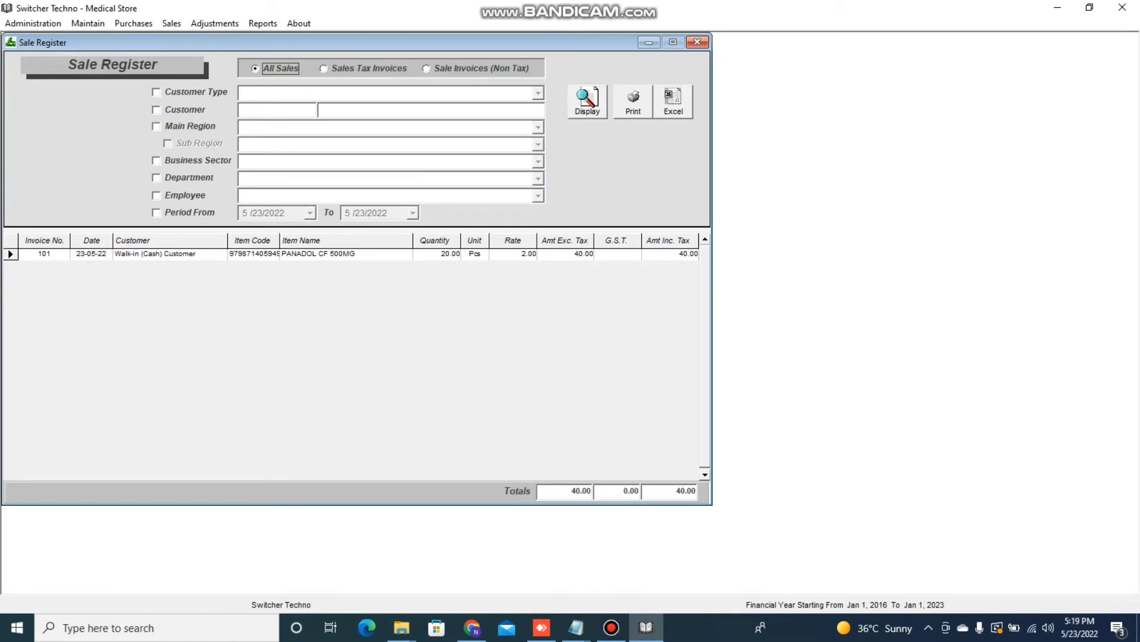
click(587, 102)
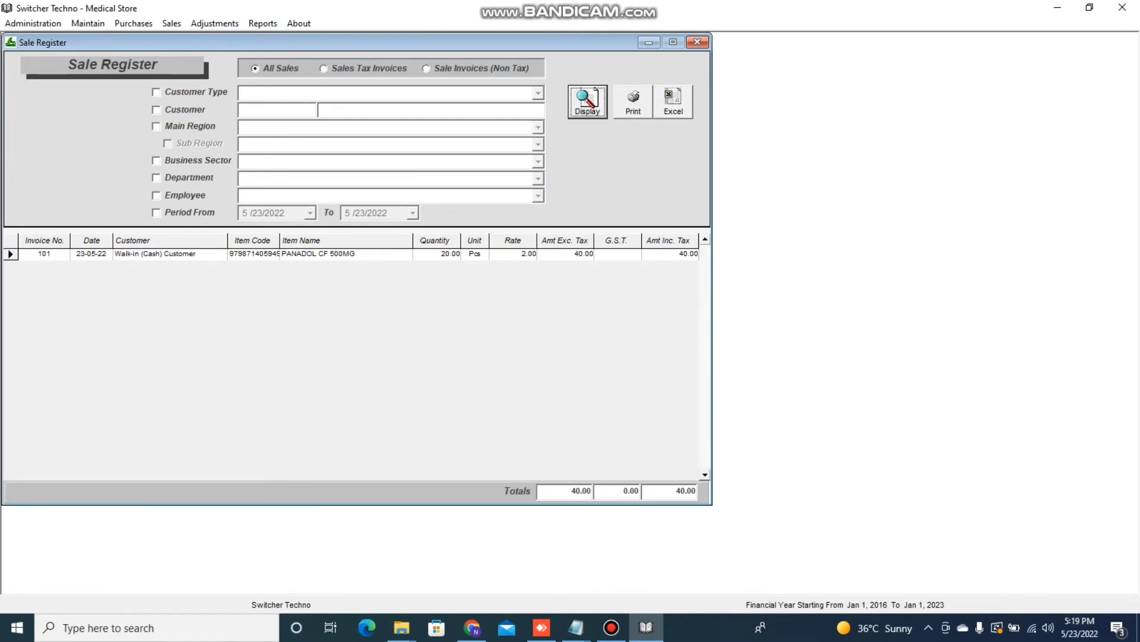
click(156, 213)
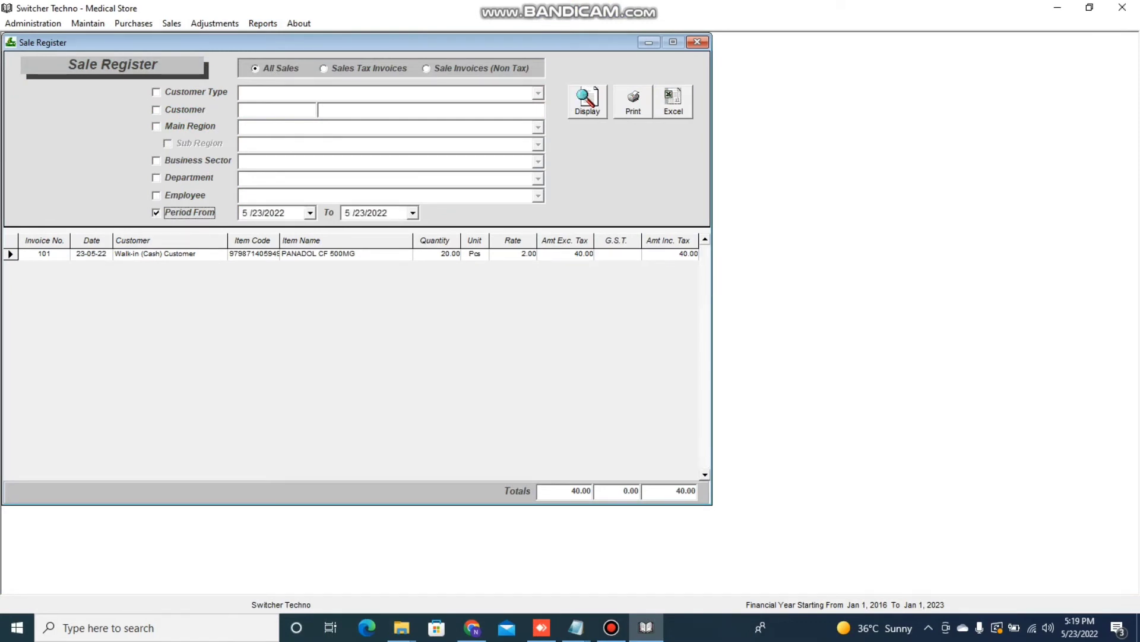
click(156, 212)
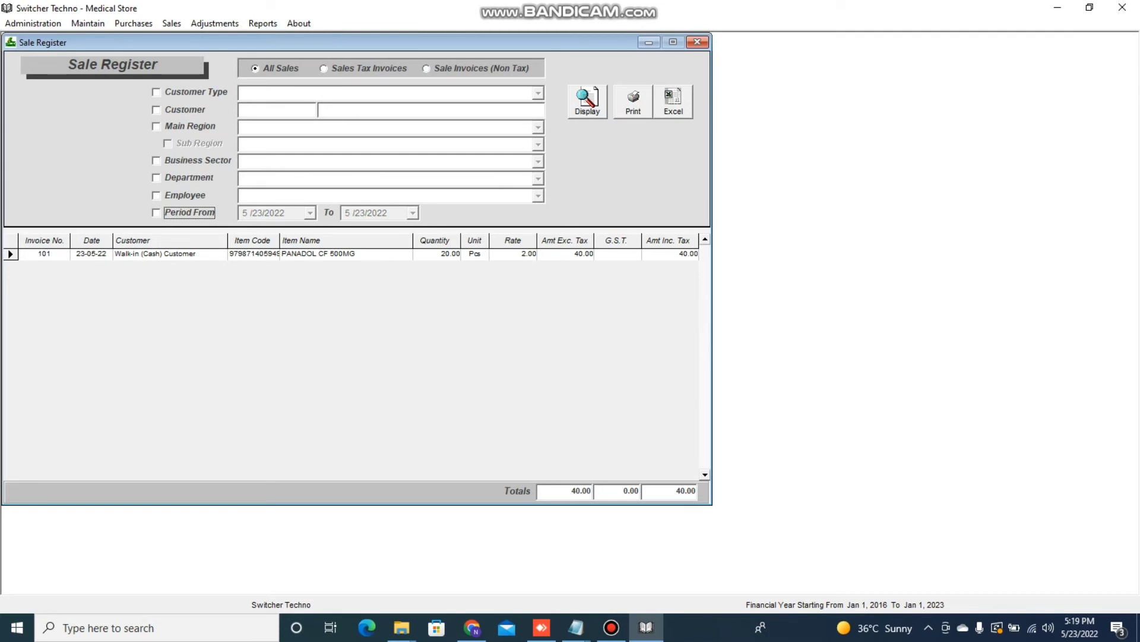
click(697, 42)
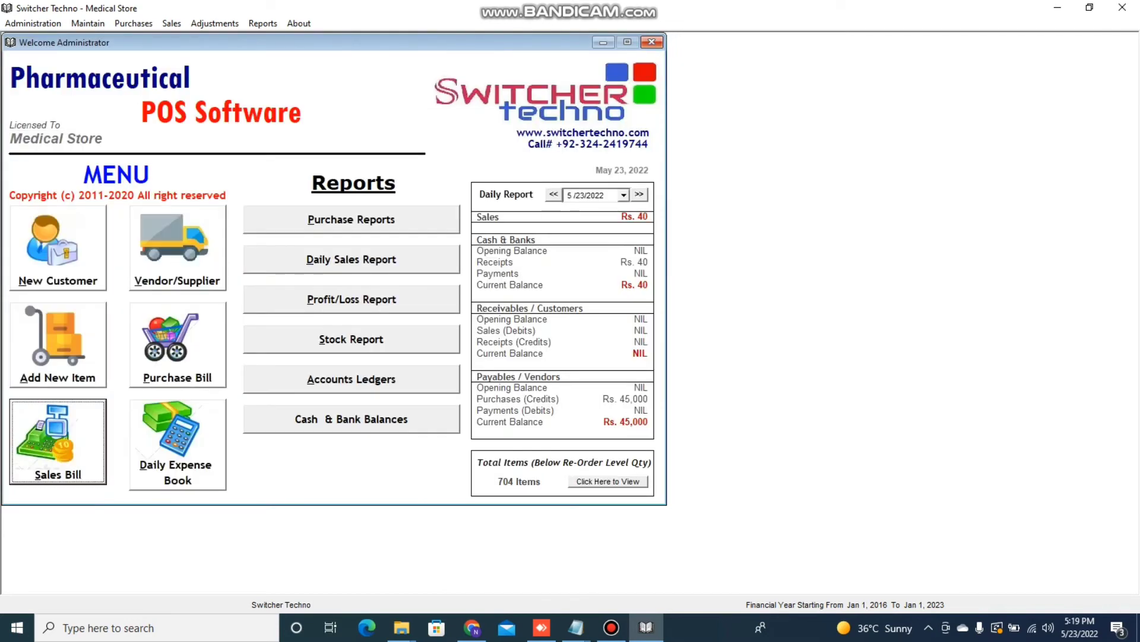
- Open the Items Sale Summary report and close it
click(263, 24)
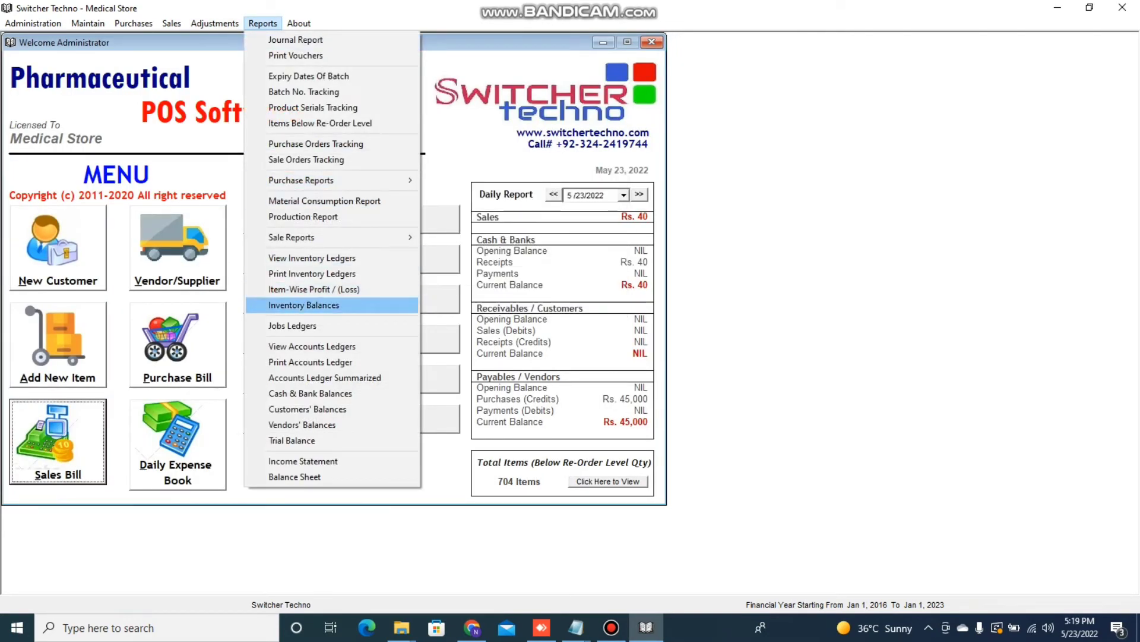
mouse_move(291, 237)
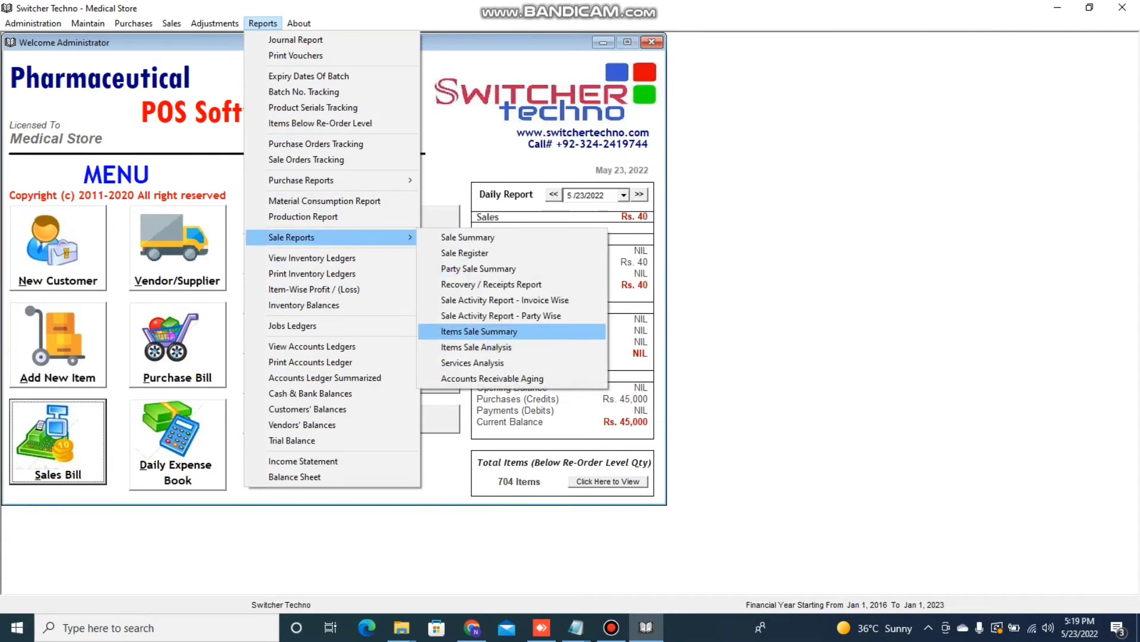
click(479, 331)
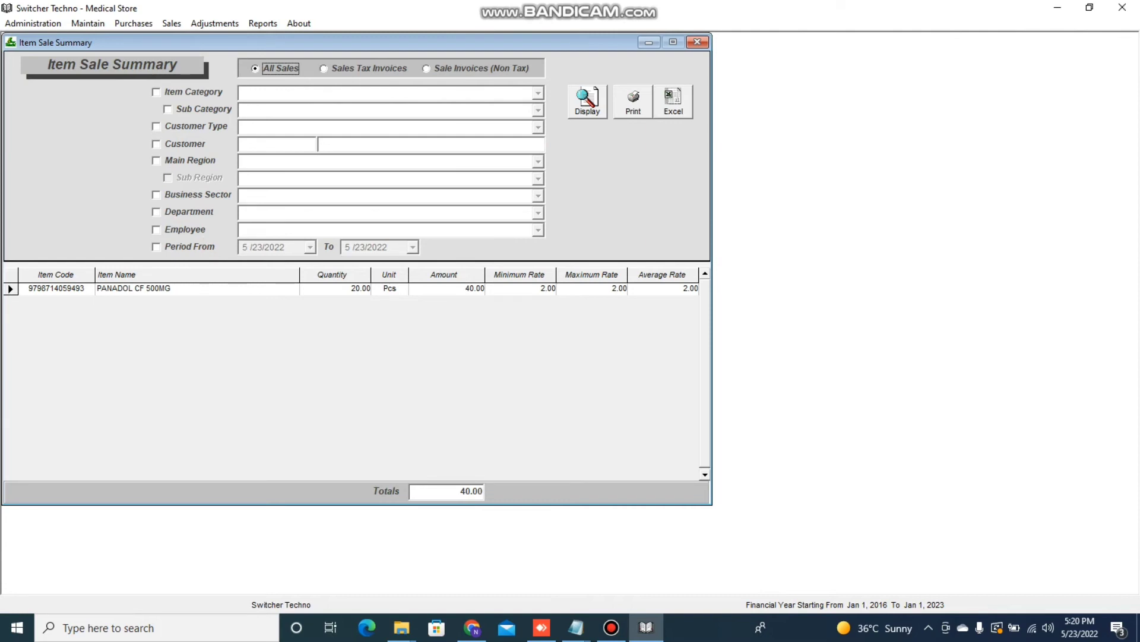
click(698, 42)
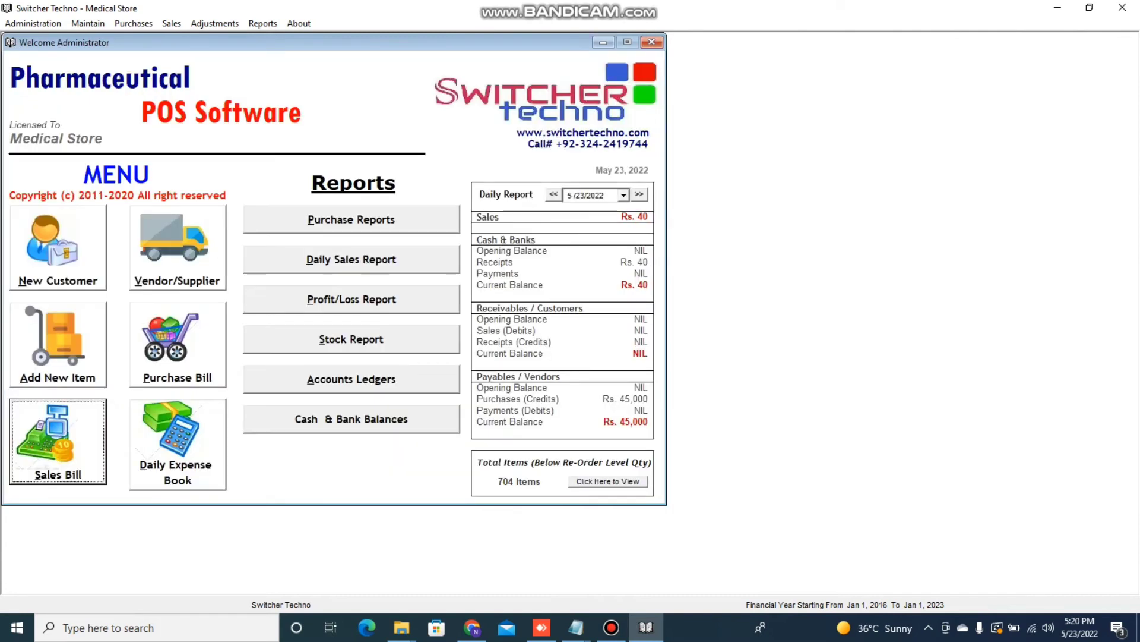
- Open the Item-Wise Profits report for all inventory items and display it
click(262, 23)
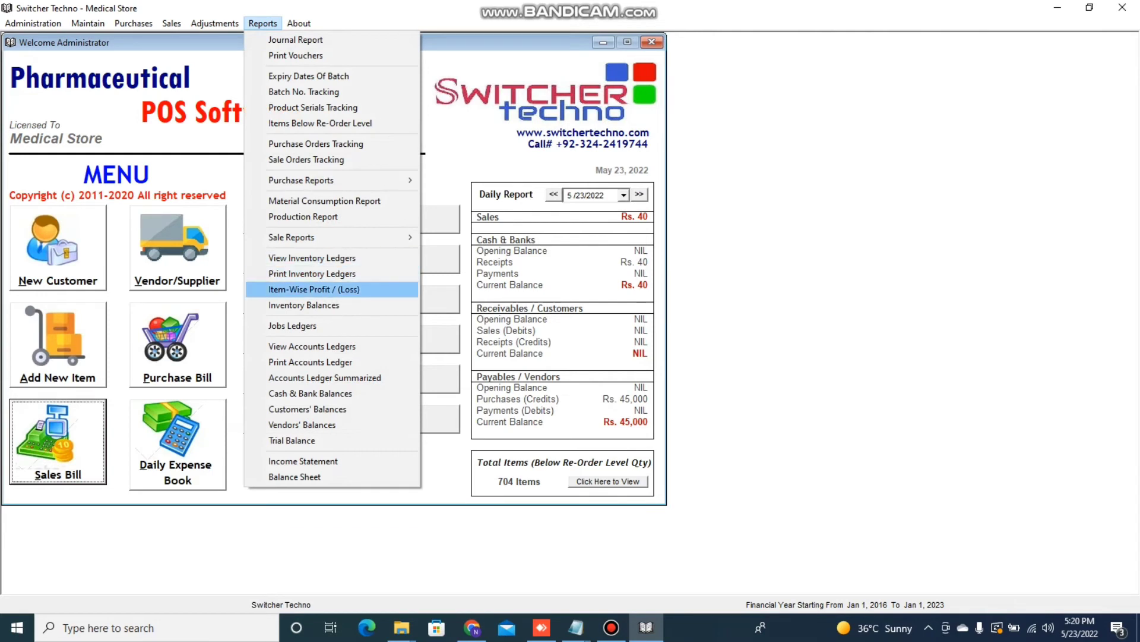
mouse_move(333, 180)
click(314, 289)
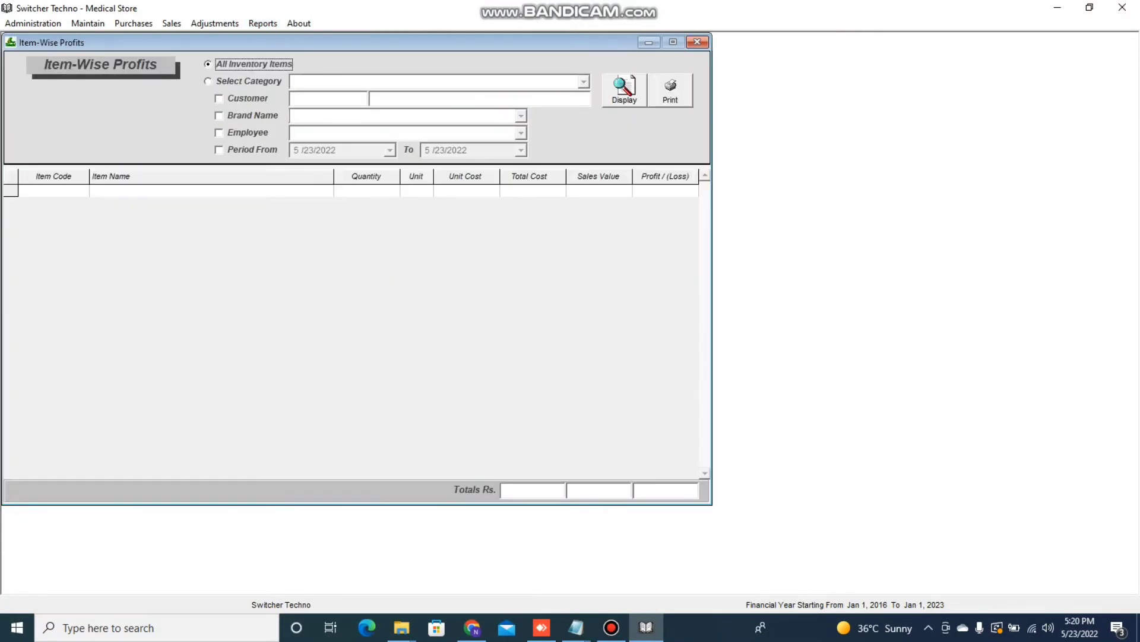
click(632, 78)
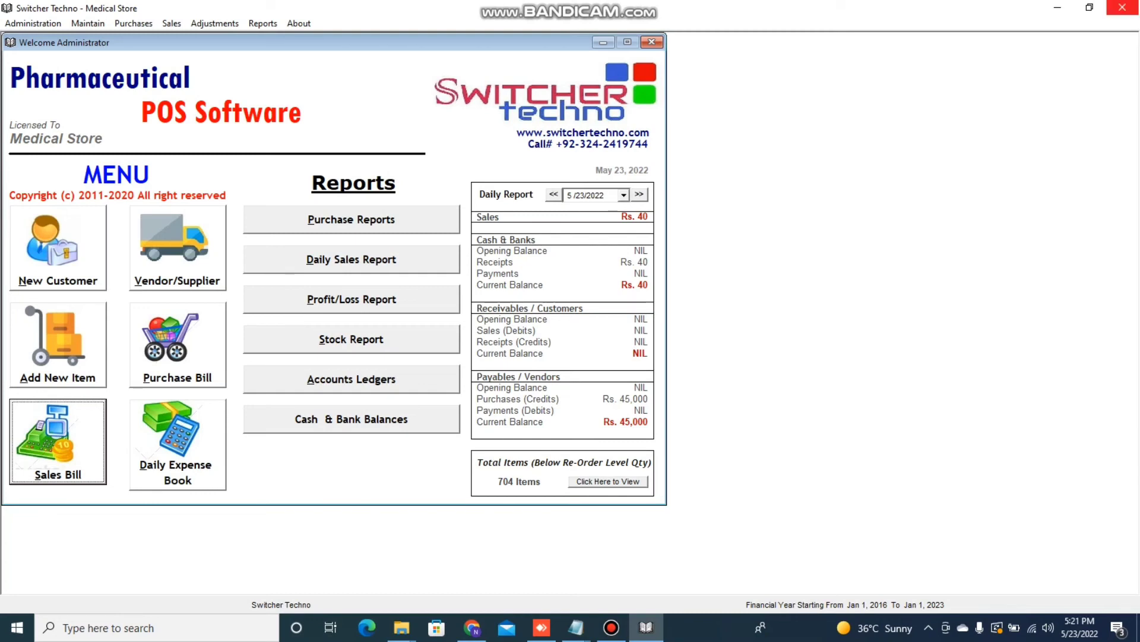
- Exit the application and confirm saving a back-up of the data
click(1123, 8)
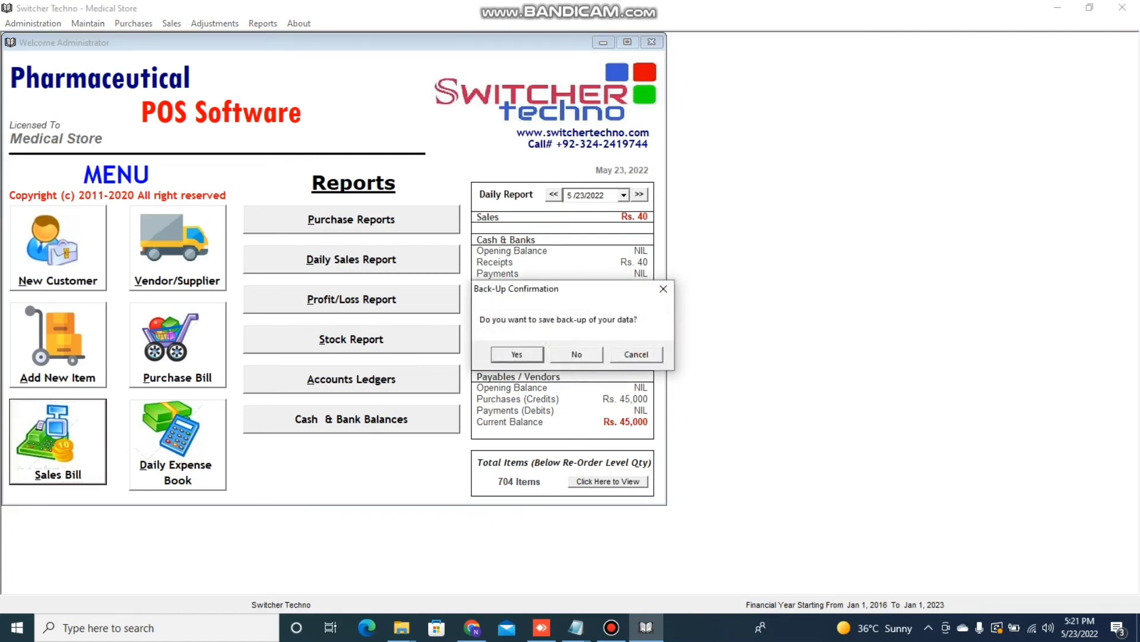
drag(564, 288, 427, 259)
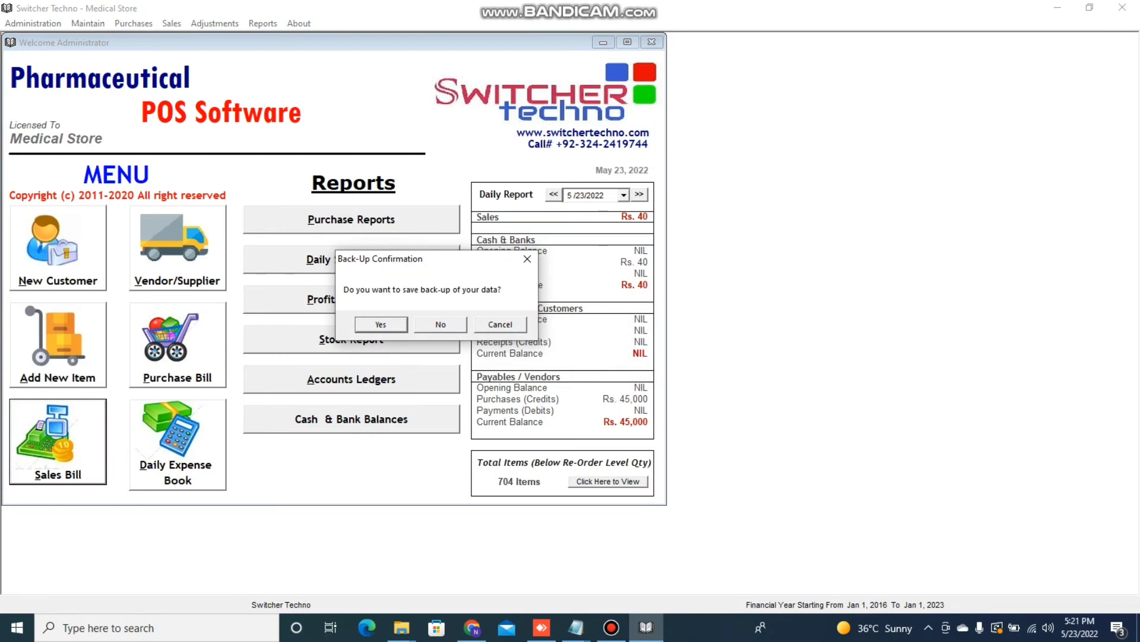
key(Return)
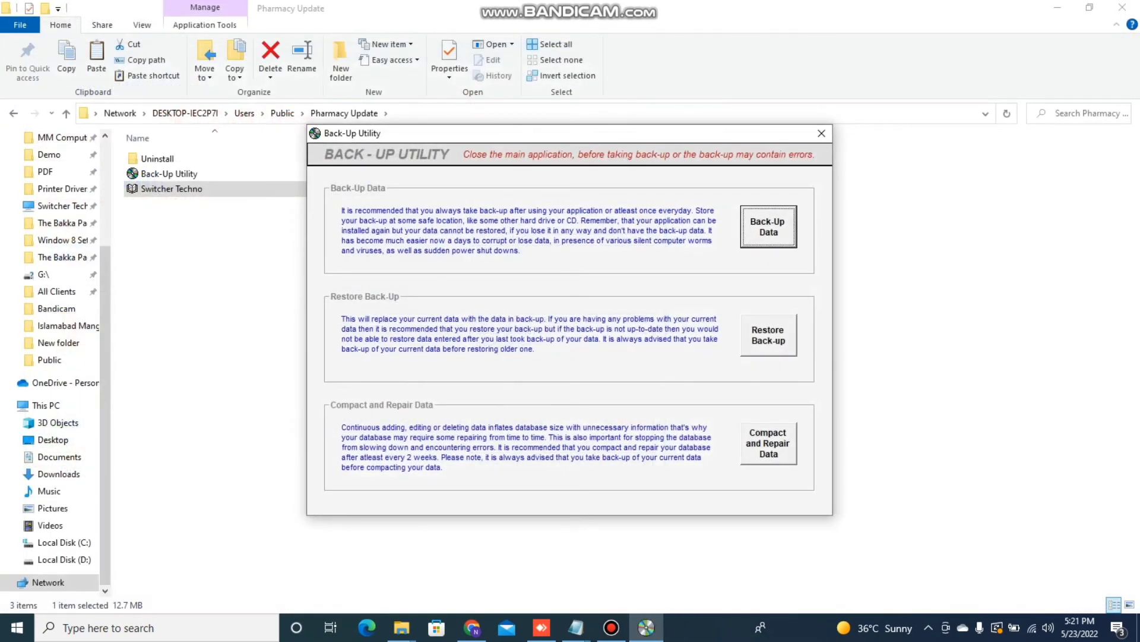
key(Return)
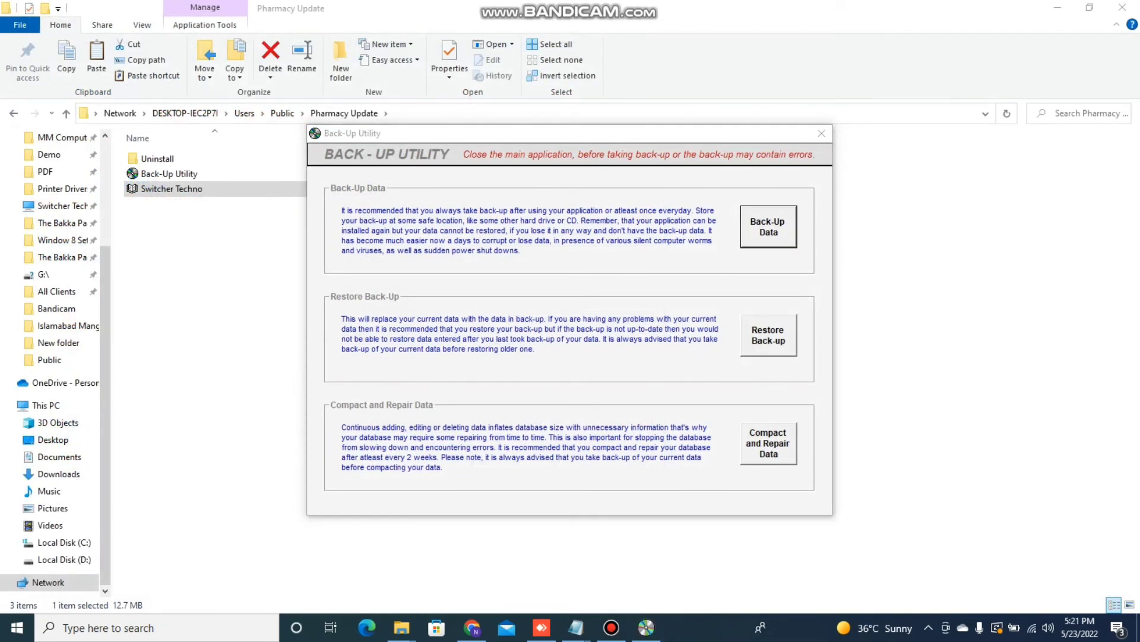